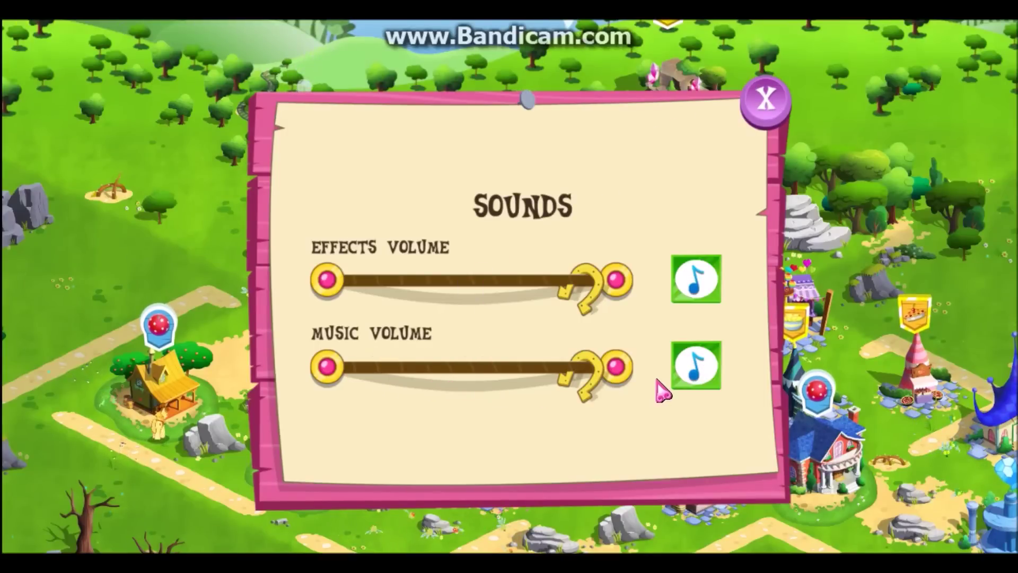
- Lower the music volume to about 45% and close the sound settings, returning to the Ponyville map
{"action": "left_click_drag", "start_coordinate": [596, 371], "coordinate": [464, 381]}
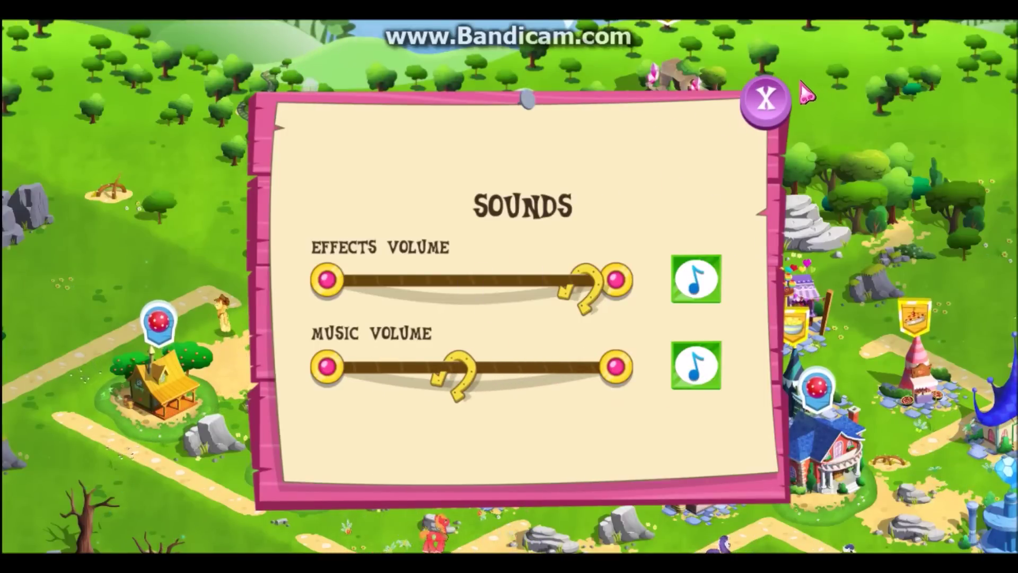
{"action": "left_click", "coordinate": [770, 103]}
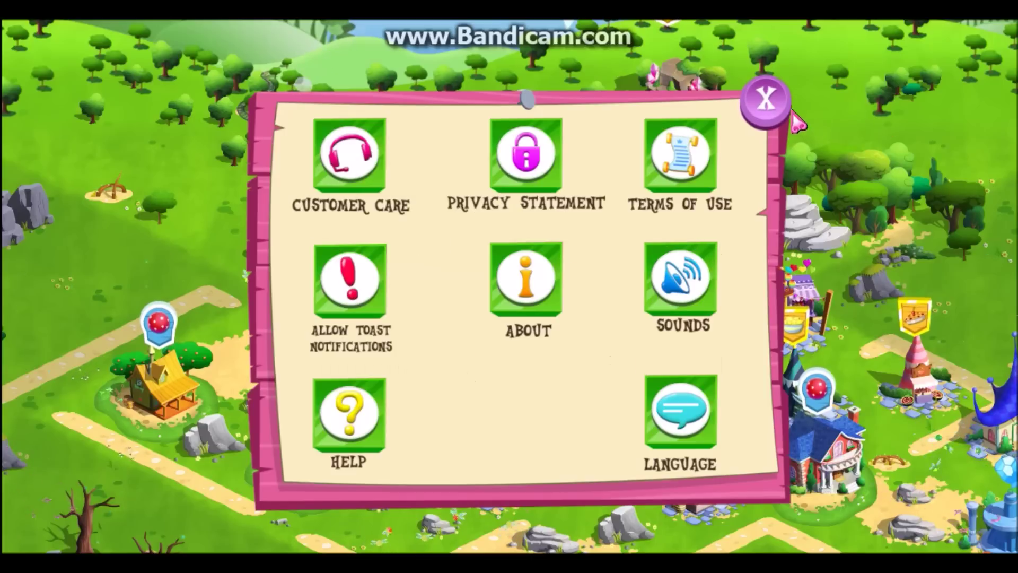
{"action": "left_click", "coordinate": [681, 300]}
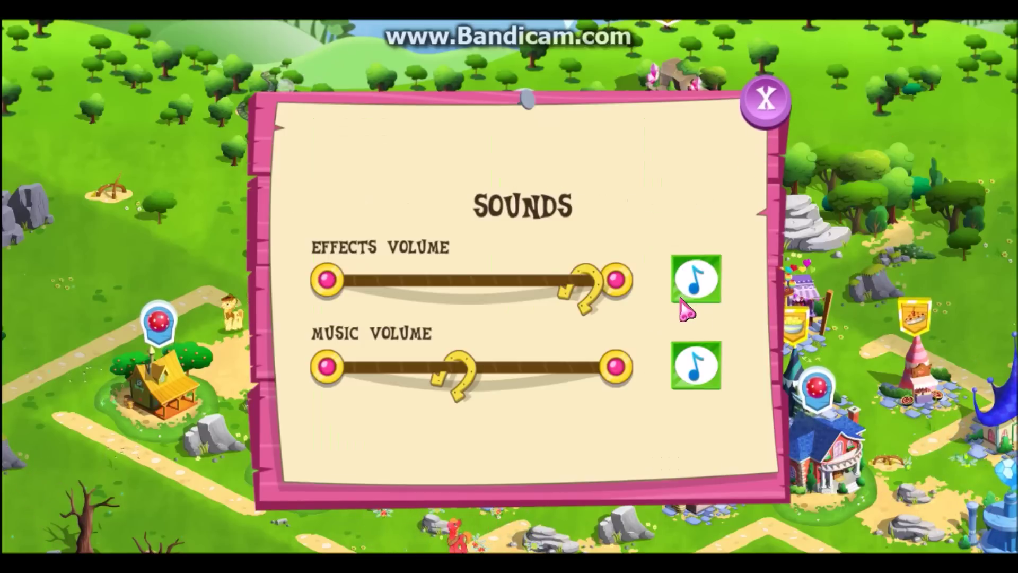
{"action": "left_click", "coordinate": [768, 106]}
{"action": "left_click", "coordinate": [764, 109]}
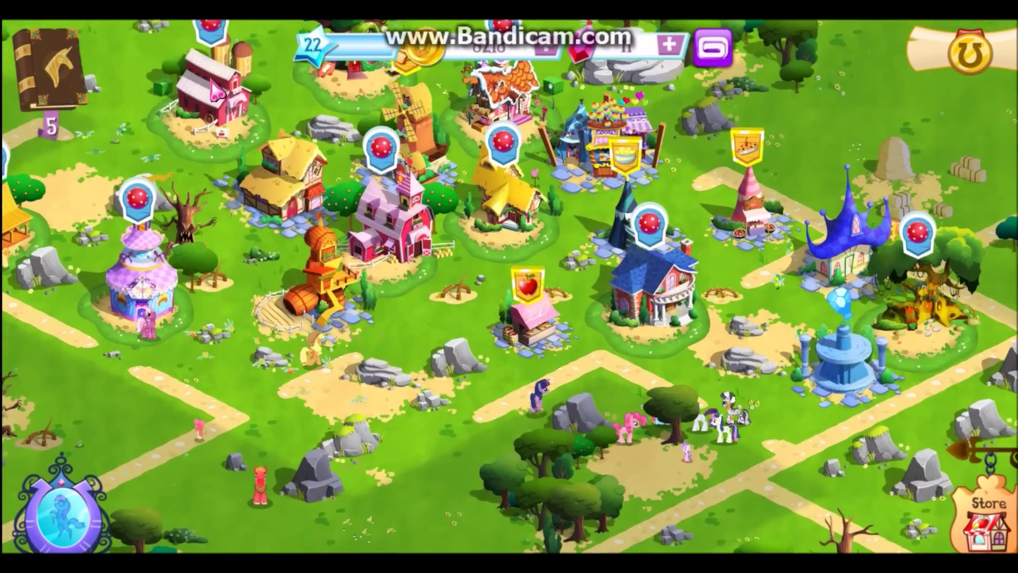
- Collect rewards from the cake shop, bakery, fruit stand and treehouse, plus coins and a blue gem
{"action": "left_click_drag", "start_coordinate": [620, 96], "coordinate": [676, 276]}
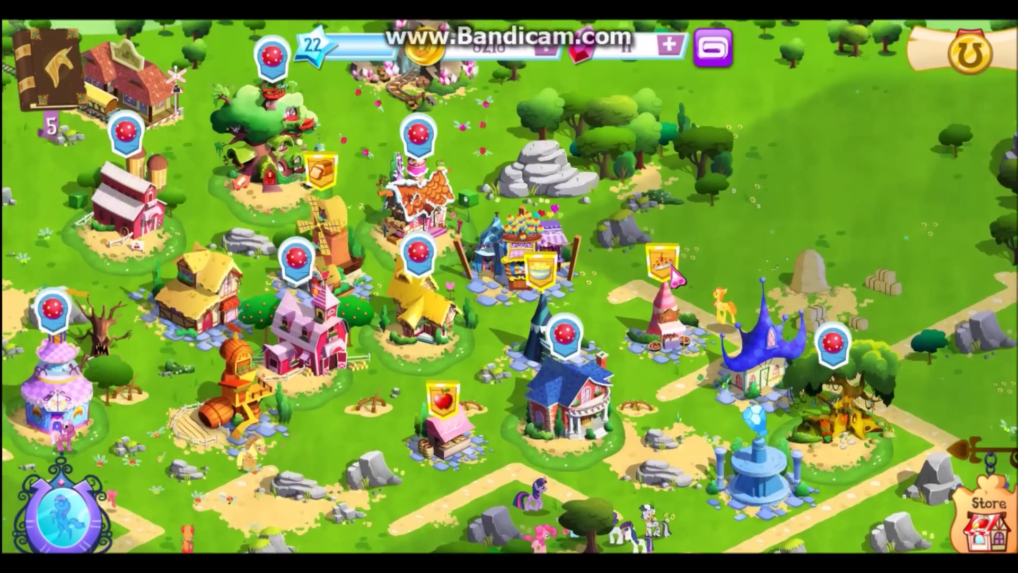
{"action": "left_click", "coordinate": [578, 286]}
{"action": "left_click", "coordinate": [700, 279]}
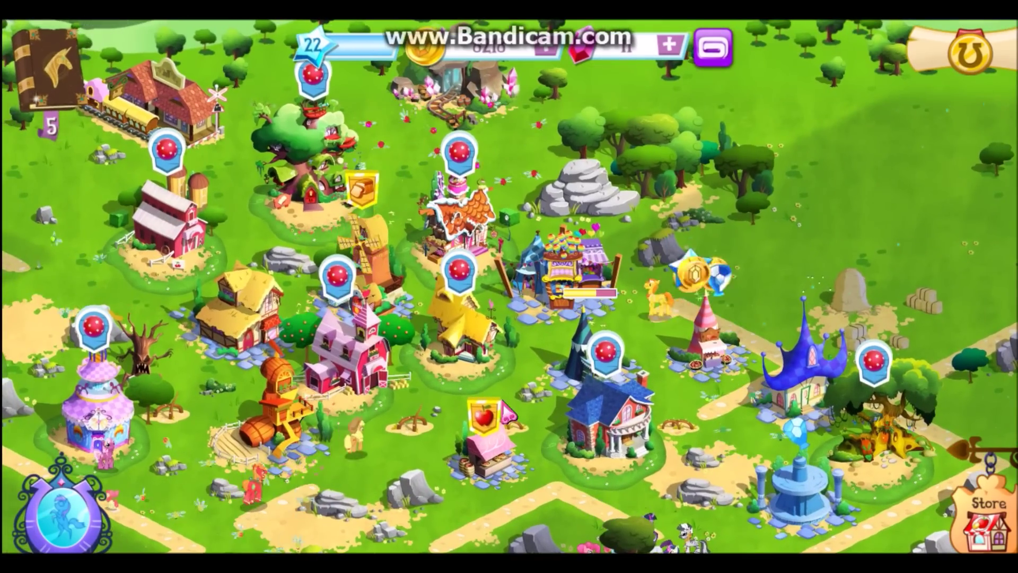
{"action": "left_click", "coordinate": [490, 414]}
{"action": "left_click", "coordinate": [362, 190]}
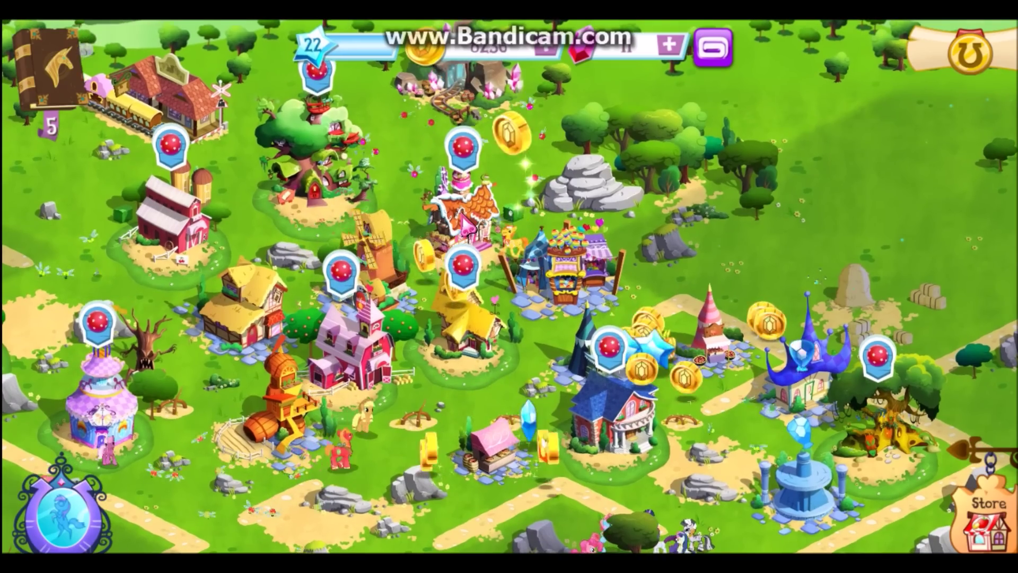
{"action": "left_click", "coordinate": [649, 345]}
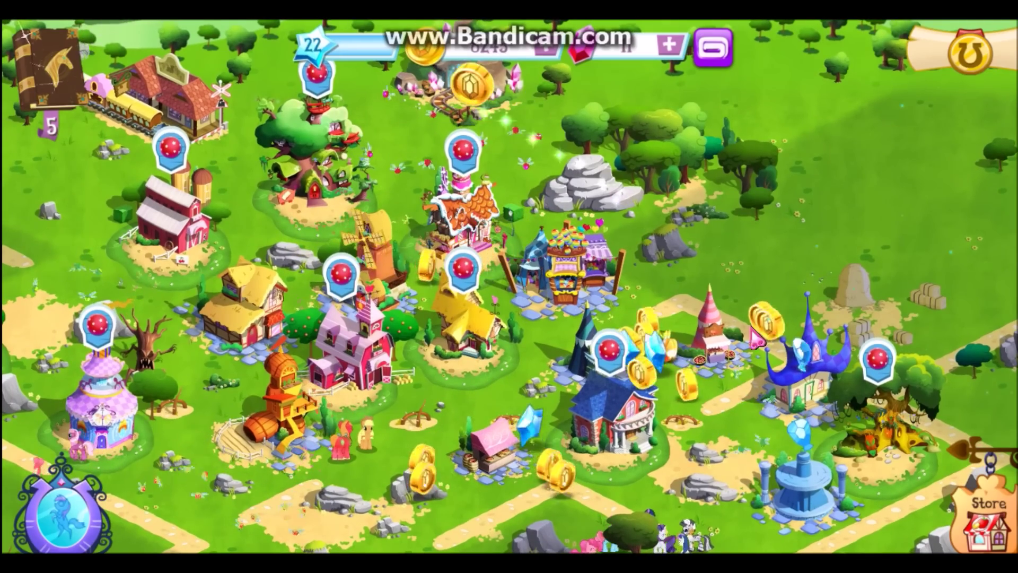
{"action": "left_click", "coordinate": [657, 344]}
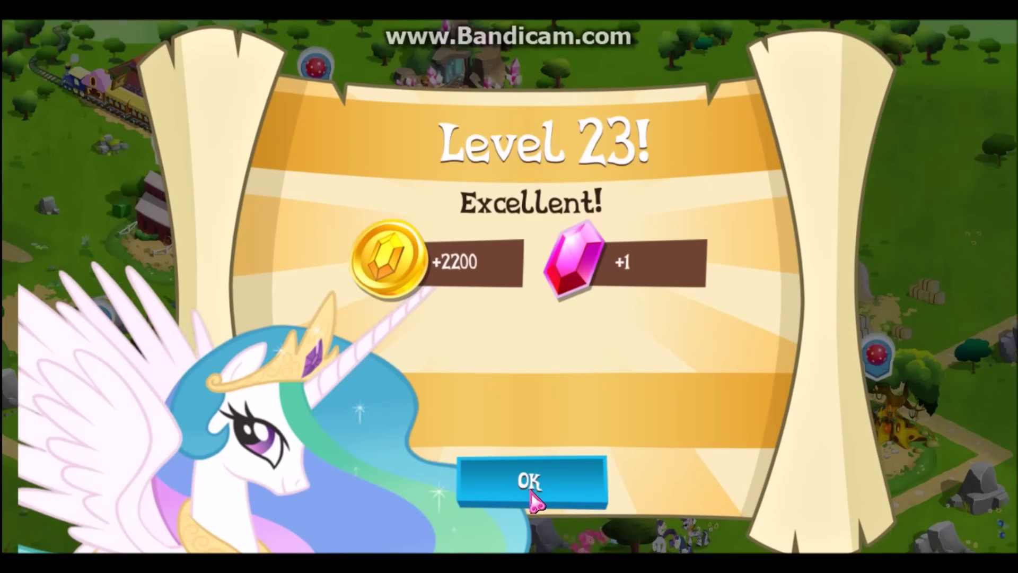
- Dismiss the Level 23 reward message and gather the remaining coins around the town, mill and barn
{"action": "left_click", "coordinate": [532, 483]}
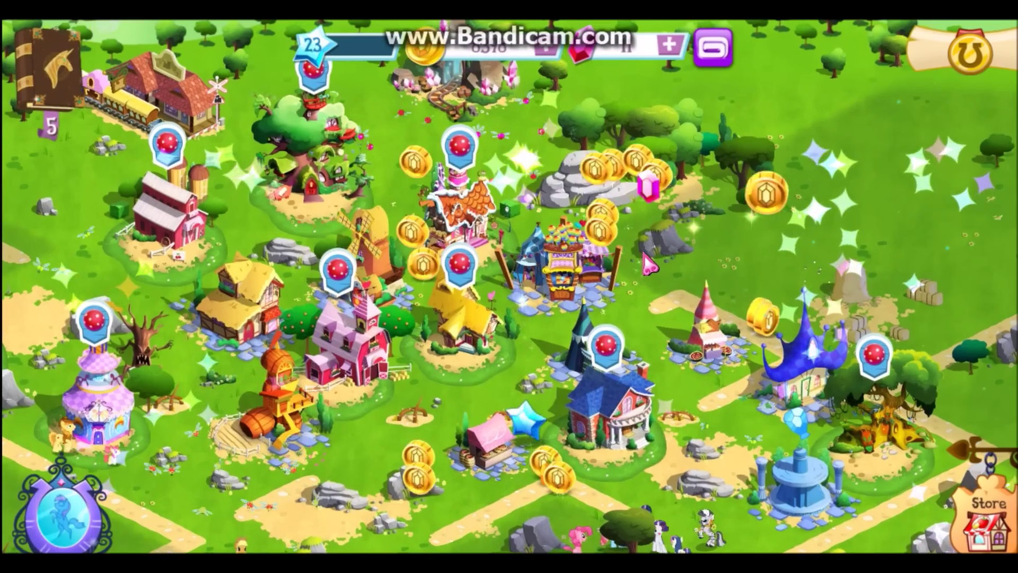
{"action": "left_click_drag", "start_coordinate": [647, 263], "coordinate": [588, 287]}
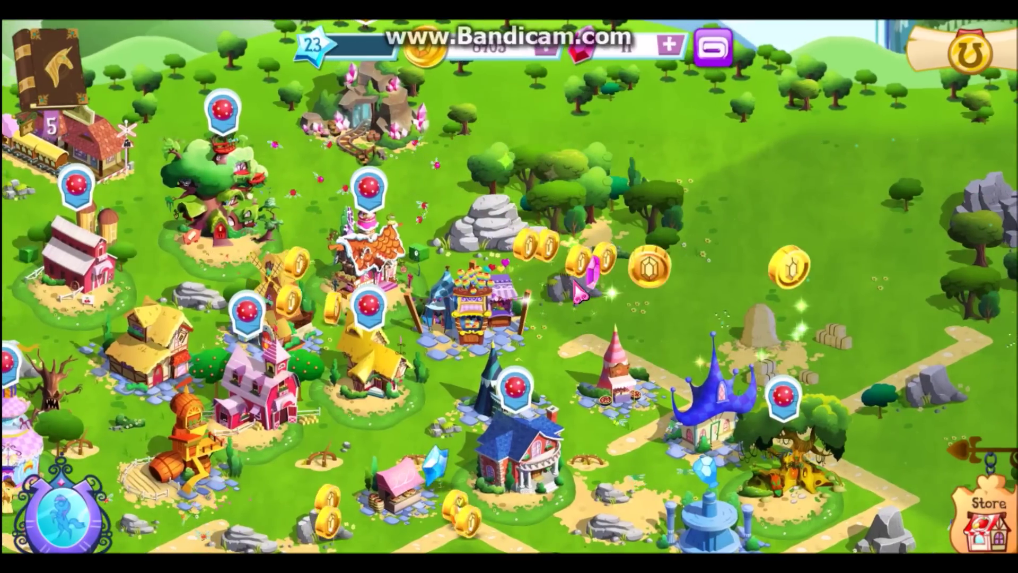
{"action": "left_click", "coordinate": [580, 291]}
{"action": "left_click", "coordinate": [334, 503]}
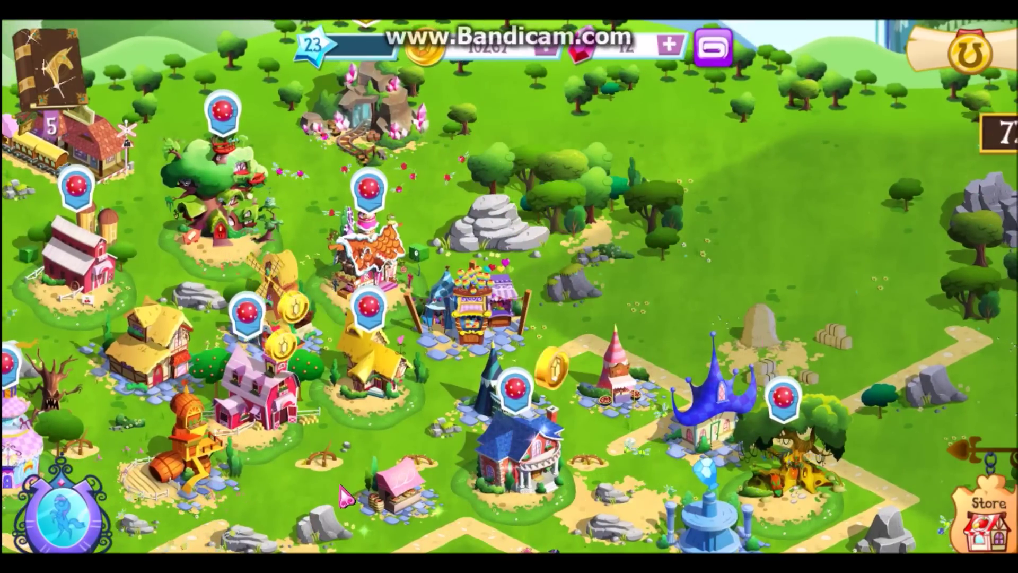
{"action": "left_click_drag", "start_coordinate": [343, 496], "coordinate": [338, 492]}
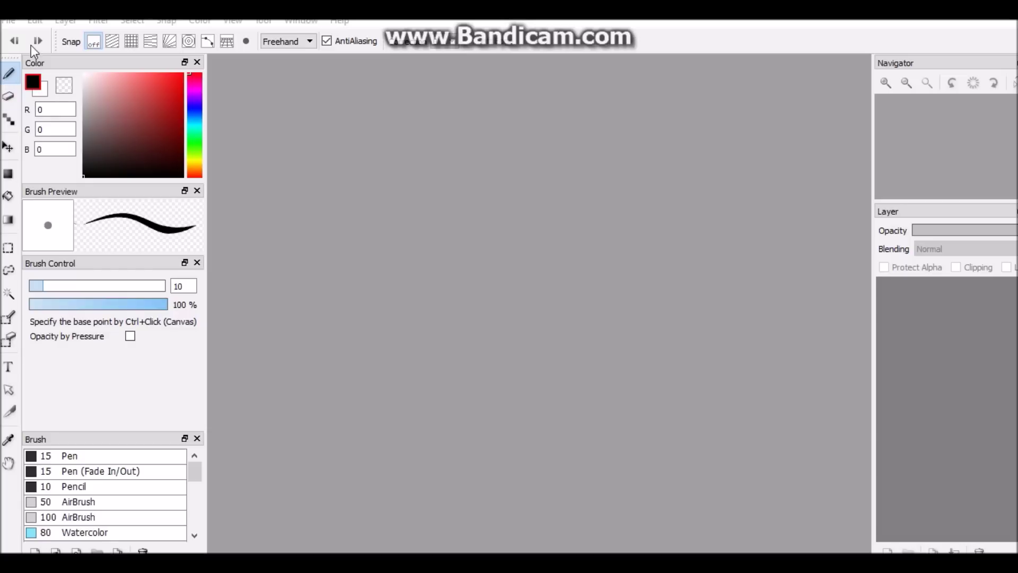
- Create a new 1600 × 1200 px, 350 dpi image with the Background Color set to Transparent
{"action": "left_click", "coordinate": [8, 21]}
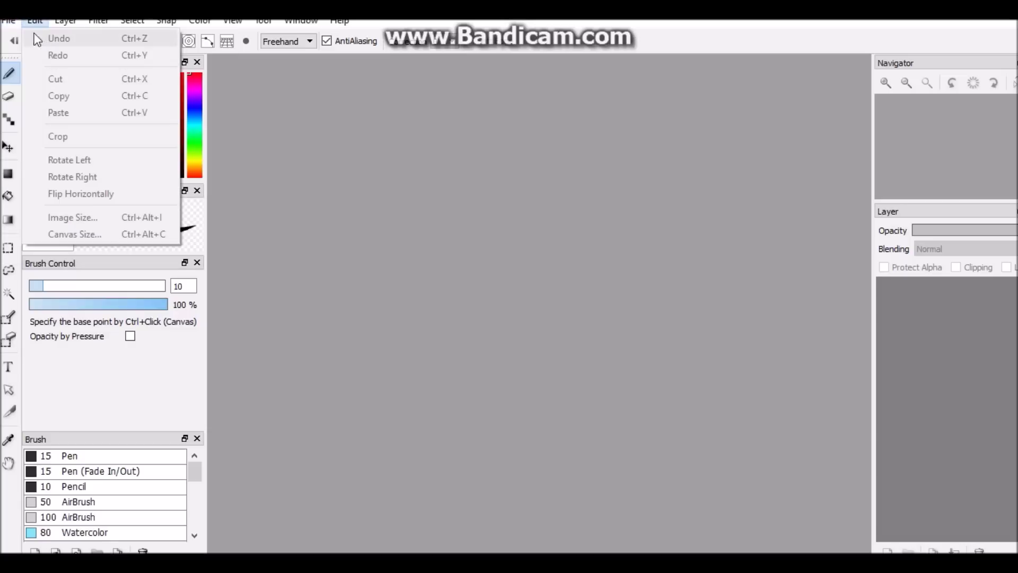
{"action": "left_click", "coordinate": [32, 38]}
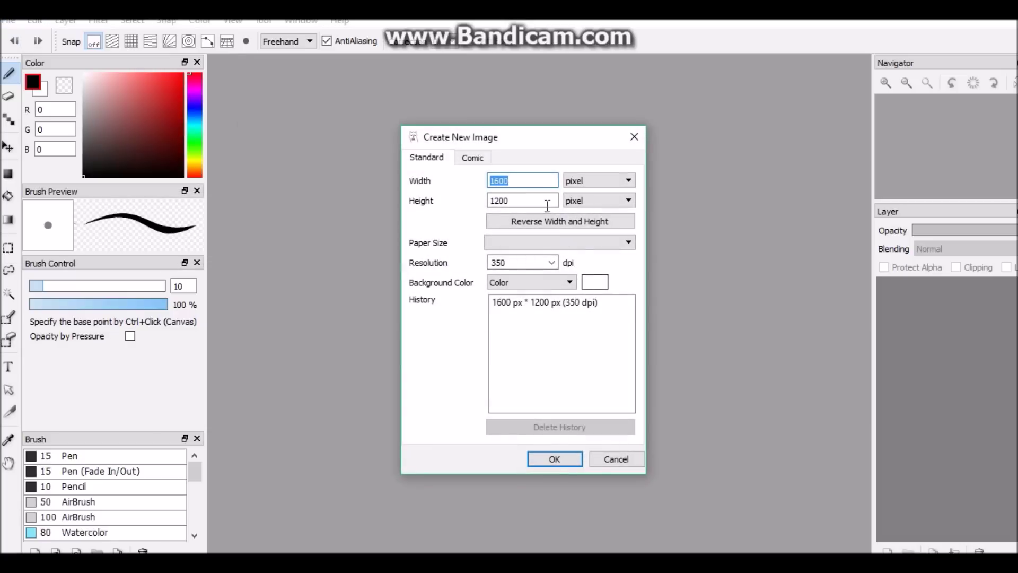
{"action": "left_click", "coordinate": [551, 282]}
{"action": "left_click", "coordinate": [549, 292]}
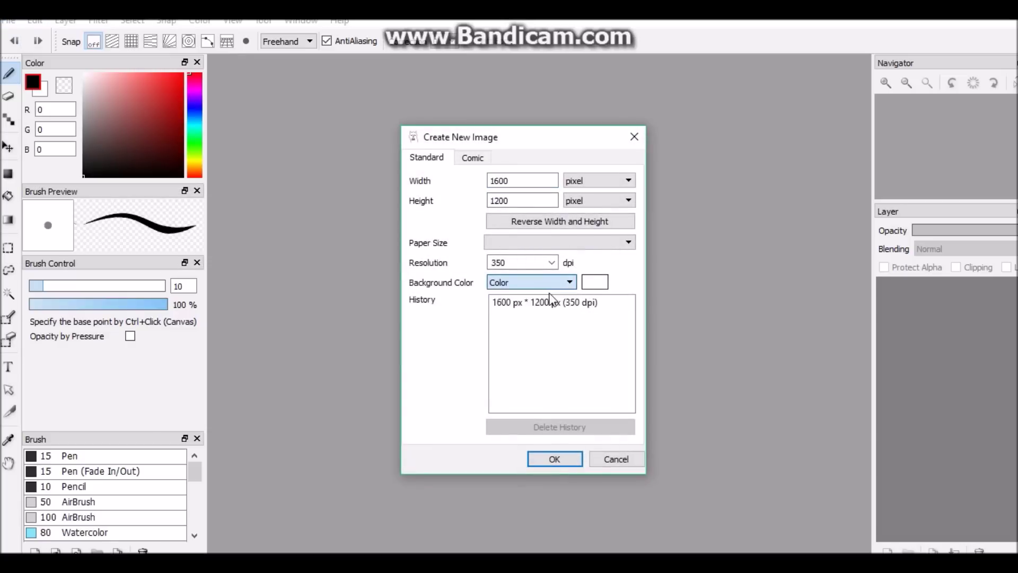
{"action": "left_click", "coordinate": [560, 459]}
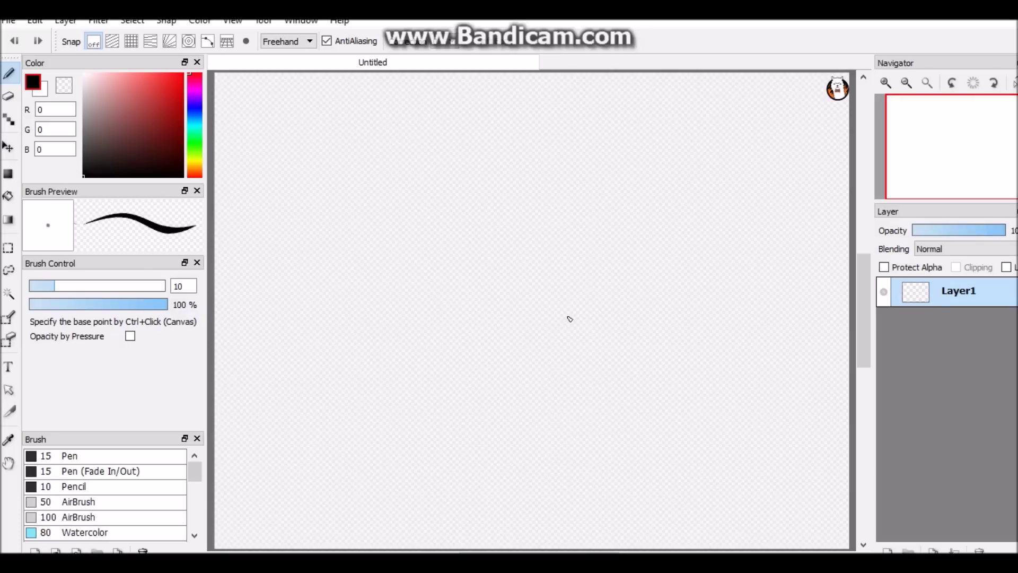
- Select the plain Pen brush at size 14, undoing a test stroke
{"action": "left_click", "coordinate": [166, 471]}
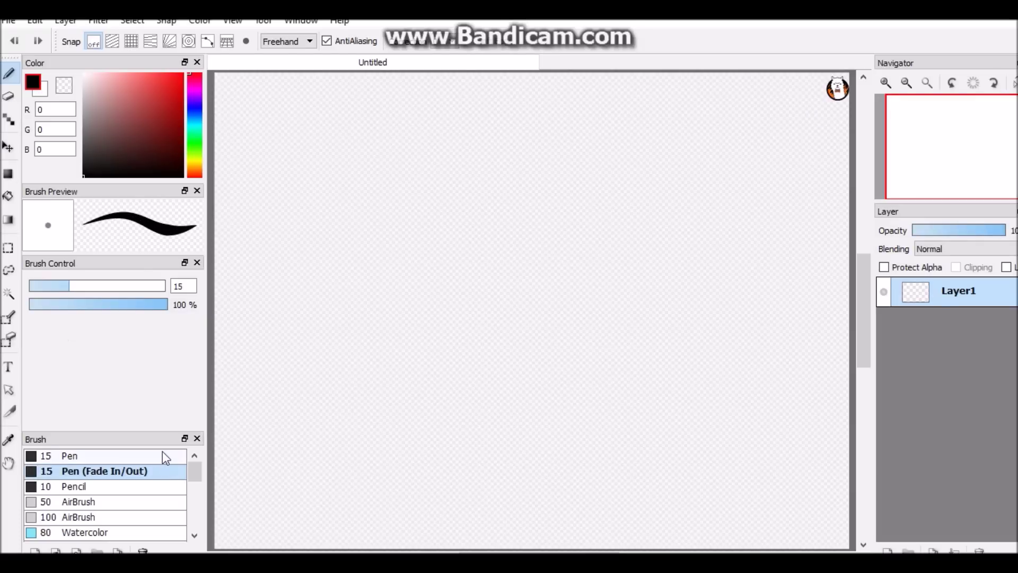
{"action": "left_click", "coordinate": [163, 455]}
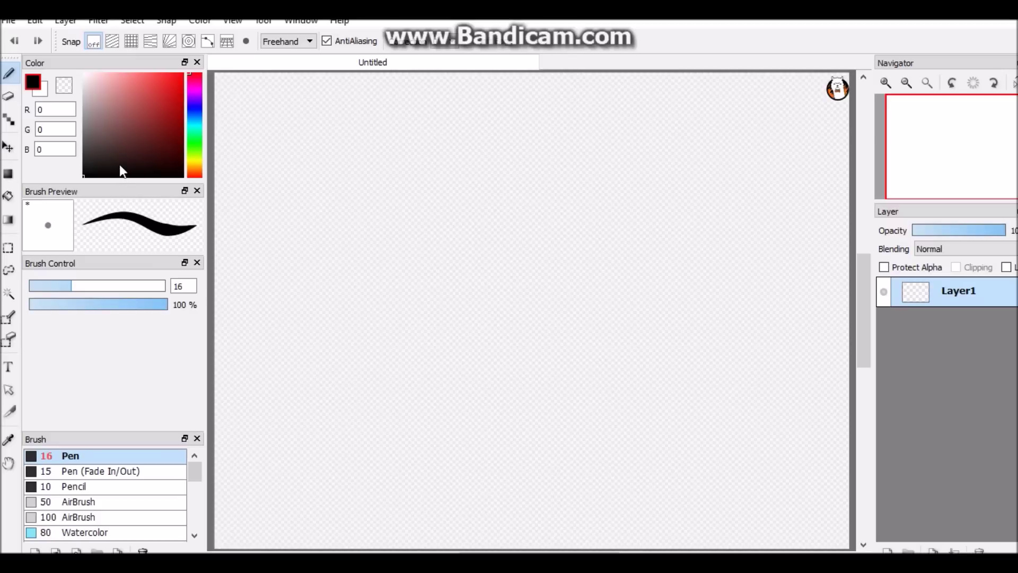
{"action": "key", "text": "bracketleft"}
{"action": "key", "text": "bracketleft"}
{"action": "key", "text": "bracketleft"}
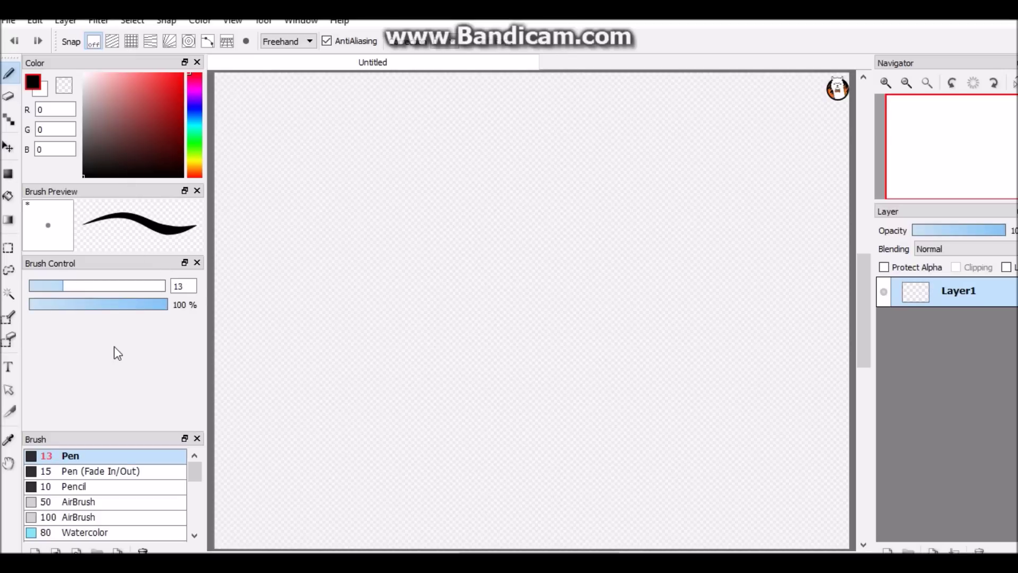
{"action": "key", "text": "bracketright"}
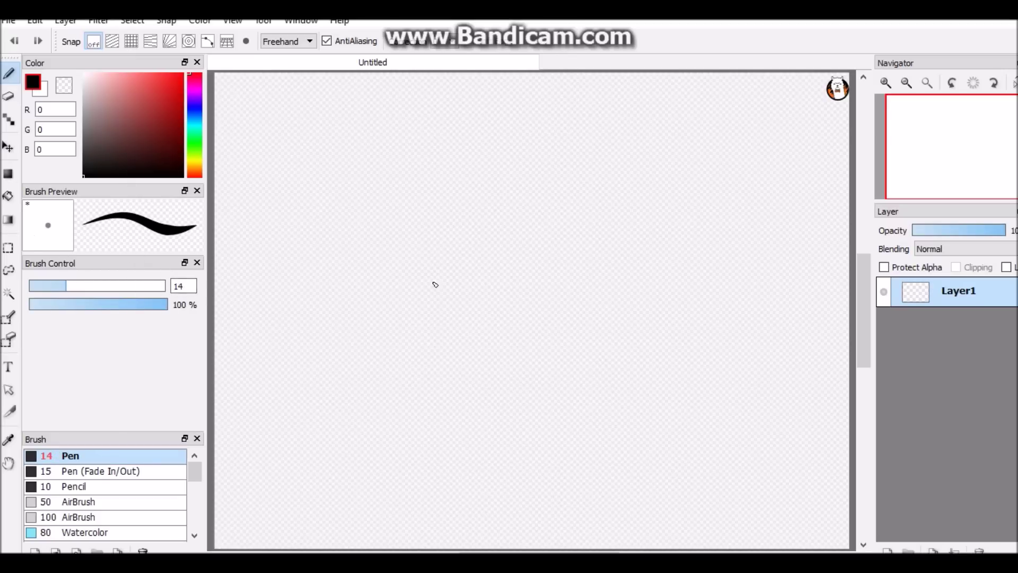
{"action": "left_click_drag", "start_coordinate": [450, 276], "coordinate": [470, 286]}
{"action": "left_click", "coordinate": [15, 41]}
- Enable concentric snap, centre its guide on the canvas, and draw a black circle
{"action": "left_click", "coordinate": [189, 41]}
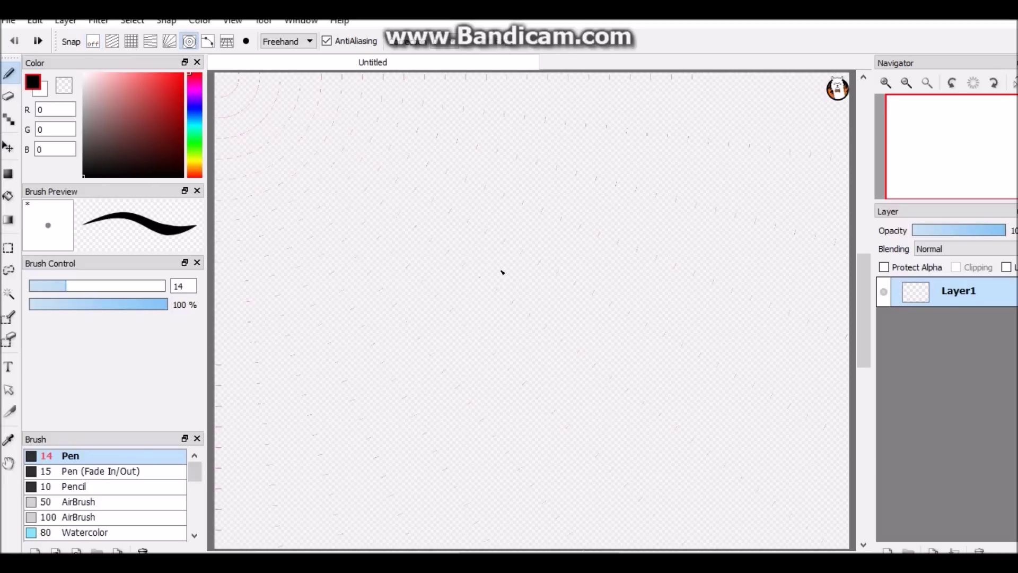
{"action": "left_click_drag", "start_coordinate": [330, 107], "coordinate": [517, 318]}
{"action": "mouse_move", "coordinate": [525, 365]}
{"action": "left_mouse_down"}
{"action": "mouse_move", "coordinate": [592, 242]}
{"action": "mouse_move", "coordinate": [477, 220]}
{"action": "mouse_move", "coordinate": [443, 351]}
{"action": "mouse_move", "coordinate": [484, 404]}
{"action": "mouse_move", "coordinate": [524, 410]}
{"action": "left_mouse_up"}
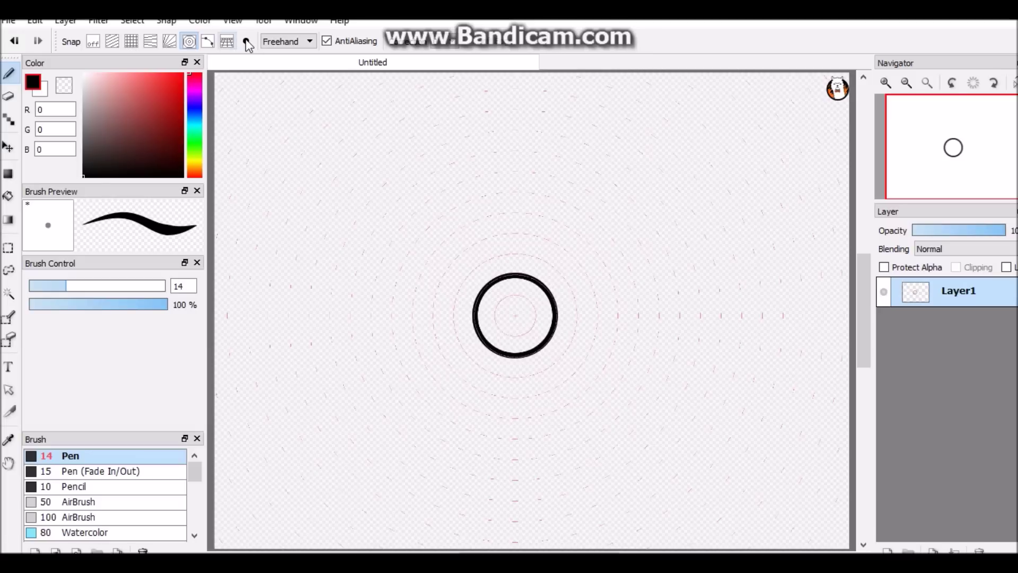
- Switch the drawing mode to Curve and turn snapping off
{"action": "left_click", "coordinate": [287, 41]}
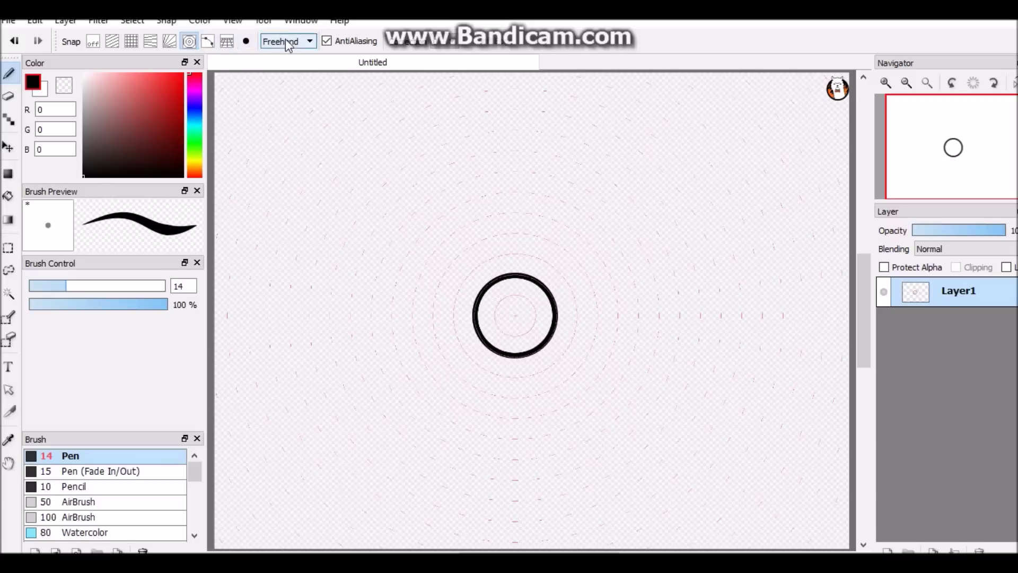
{"action": "left_click", "coordinate": [284, 113]}
{"action": "left_click", "coordinate": [92, 45]}
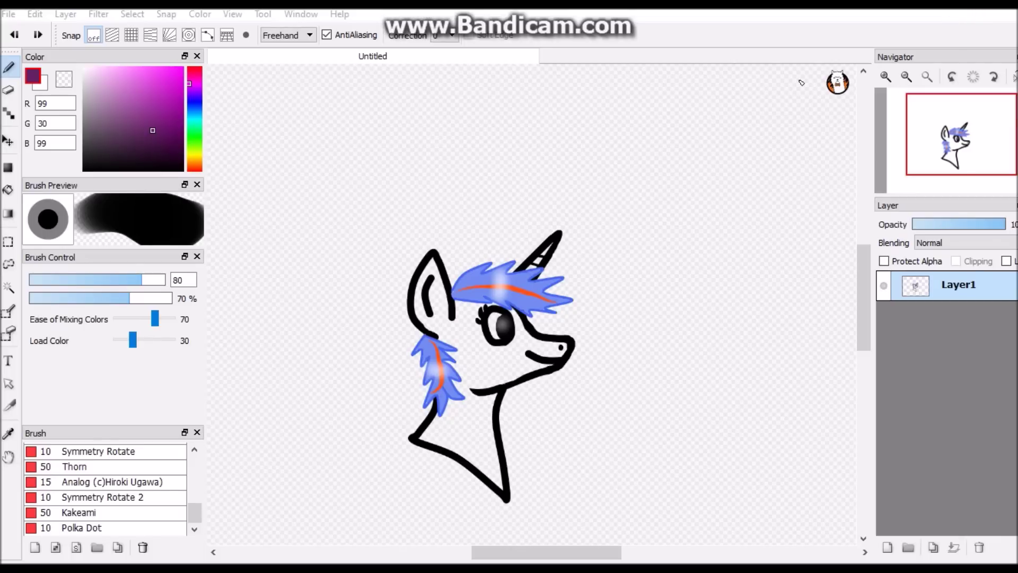
- Scroll over the unicorn head to inspect its blue mane, orange streaks and white highlights on Layer1
{"action": "scroll", "coordinate": [634, 311], "scroll_direction": "down", "scroll_amount": 1}
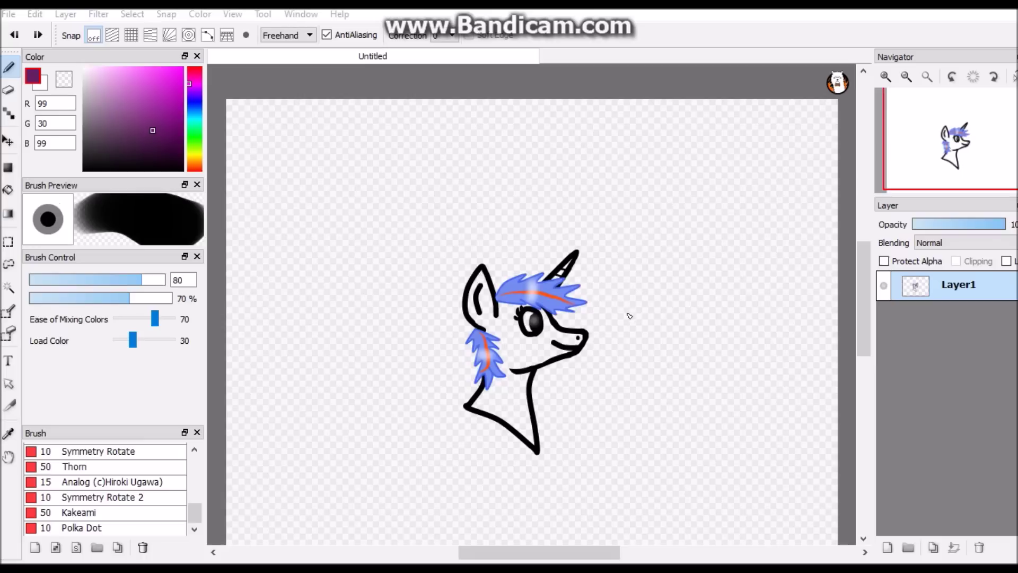
{"action": "scroll", "coordinate": [541, 357], "scroll_direction": "up", "scroll_amount": 1}
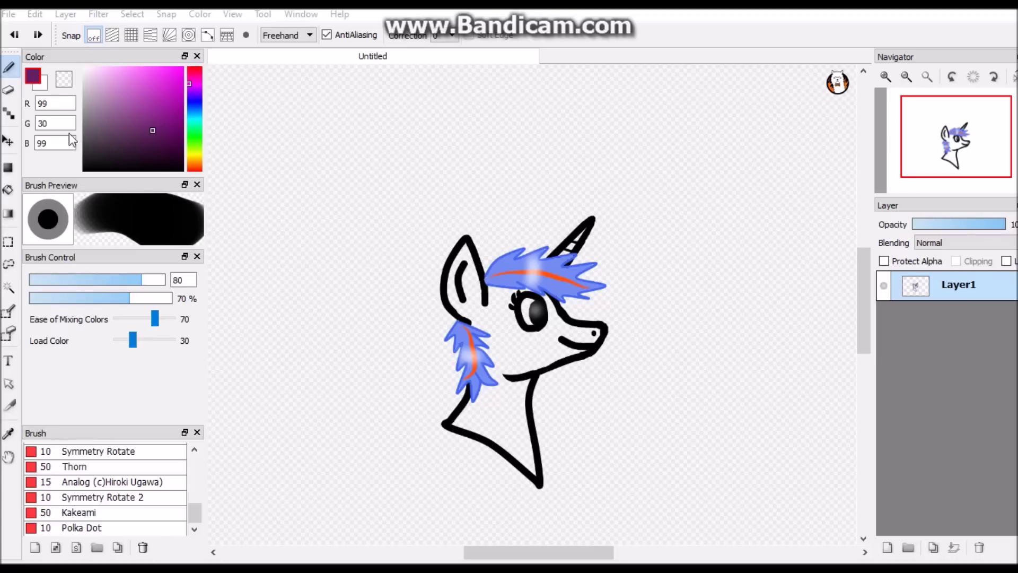
- Copy the unicorn head drawing and paste it as a new Layer2
{"action": "left_click", "coordinate": [37, 16]}
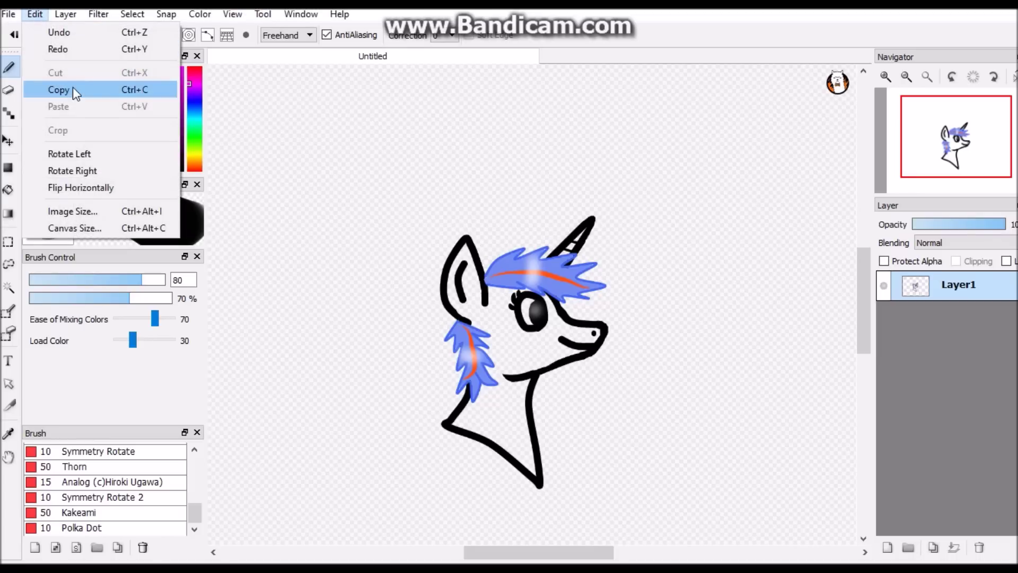
{"action": "left_click", "coordinate": [74, 91]}
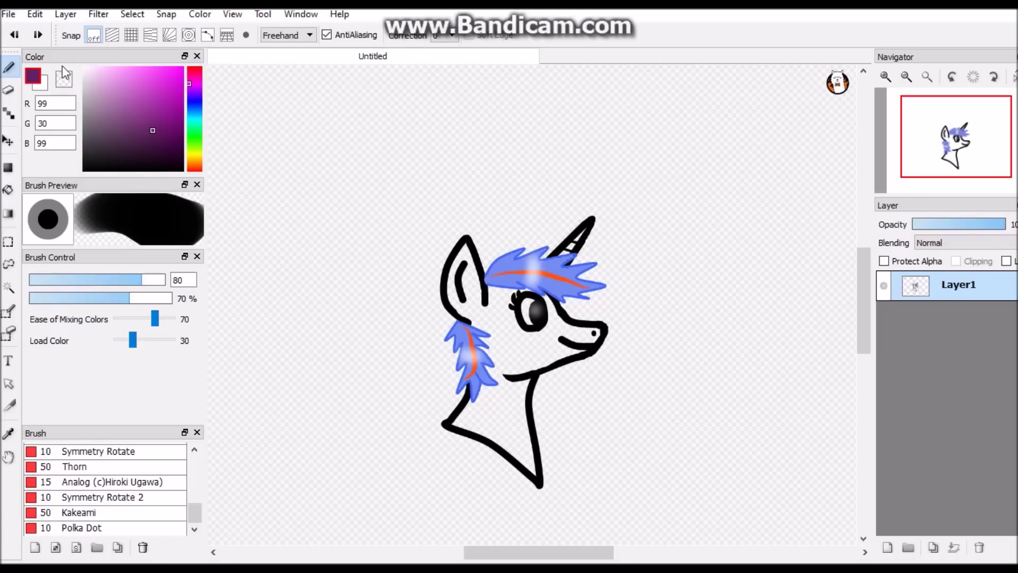
{"action": "left_click", "coordinate": [37, 14]}
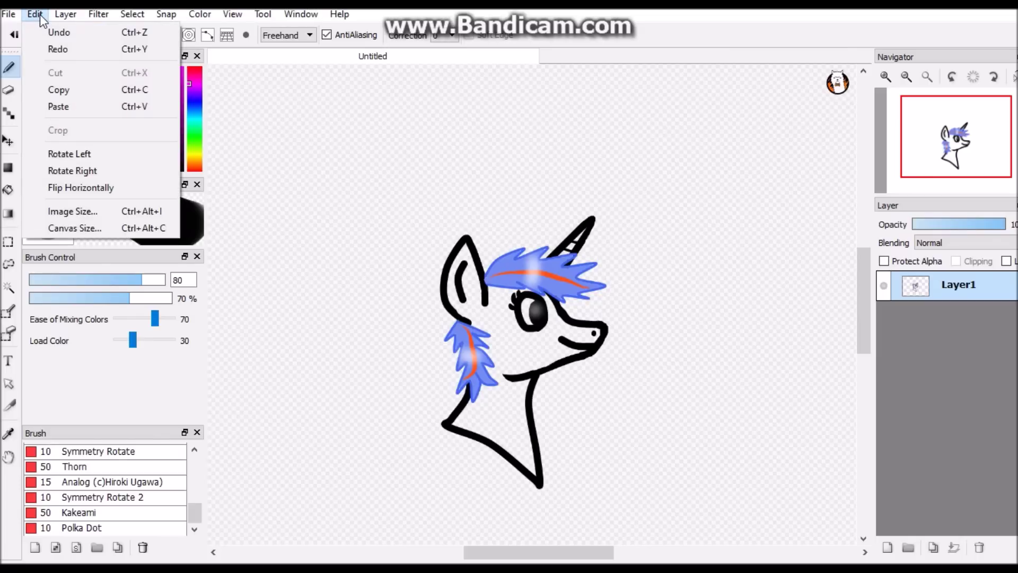
{"action": "left_click", "coordinate": [76, 107]}
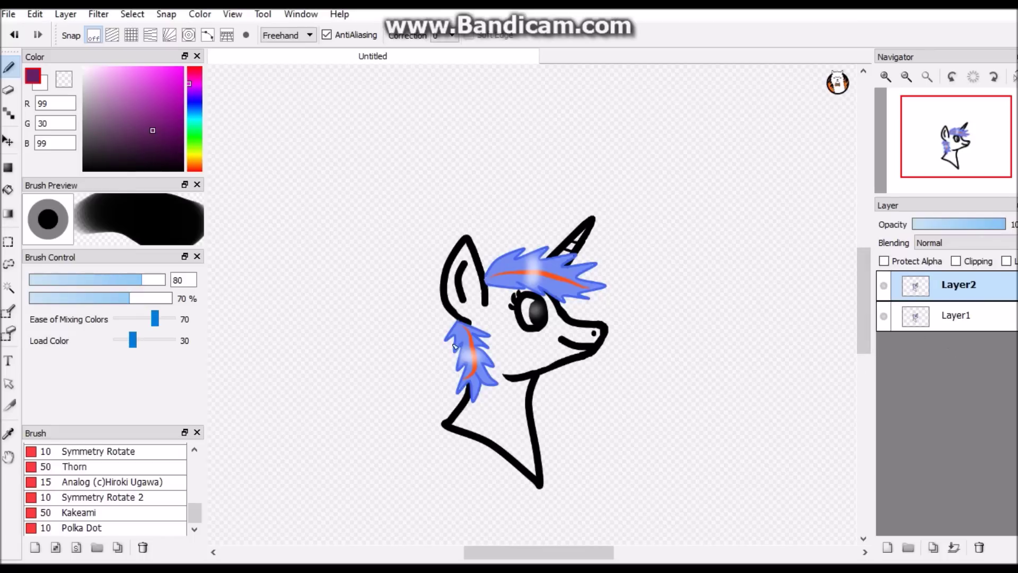
- Box-select the unicorn's head above the neck and choose Select > Transform
{"action": "left_click", "coordinate": [8, 243]}
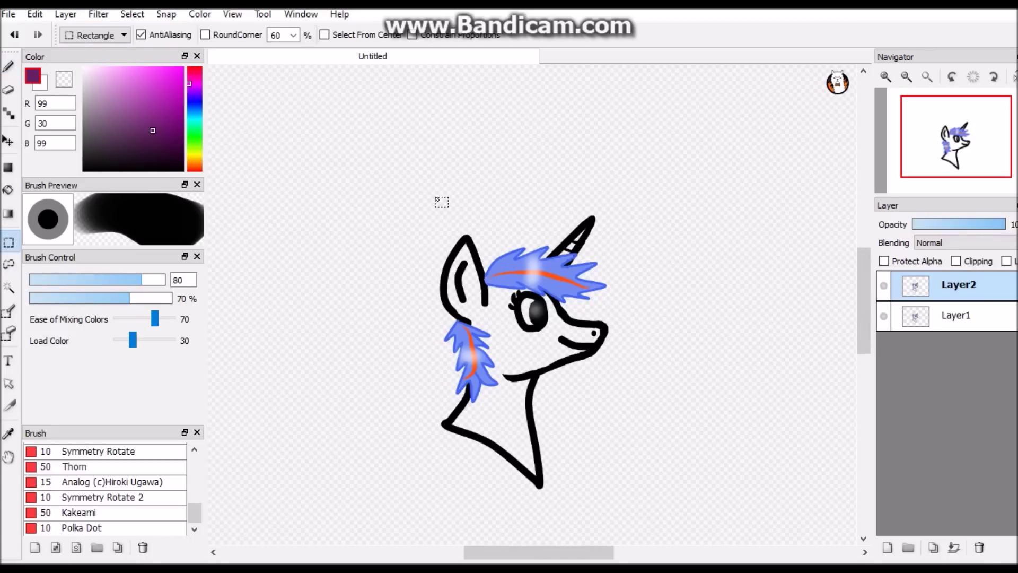
{"action": "left_click_drag", "start_coordinate": [436, 198], "coordinate": [612, 406]}
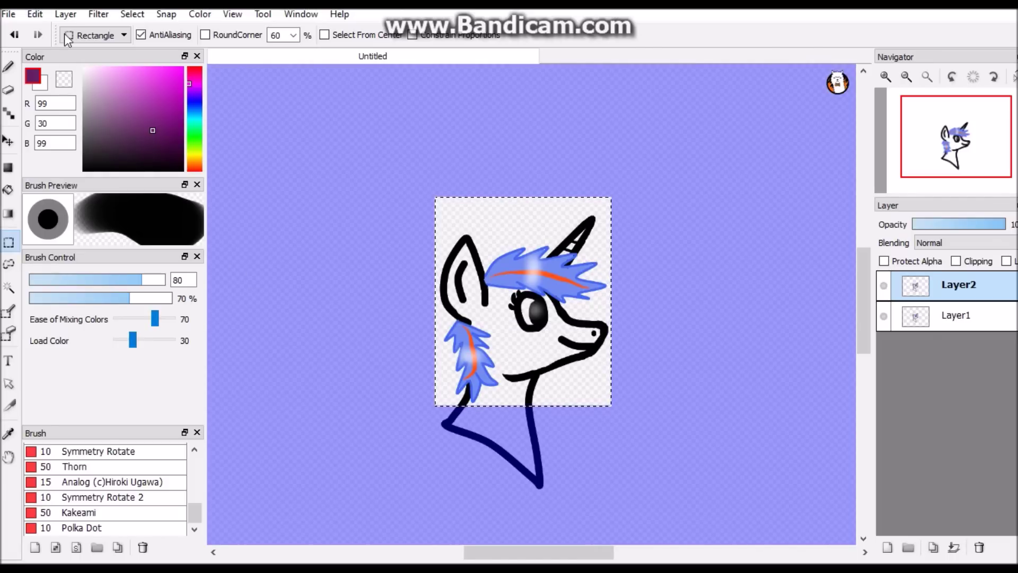
{"action": "left_click", "coordinate": [133, 17]}
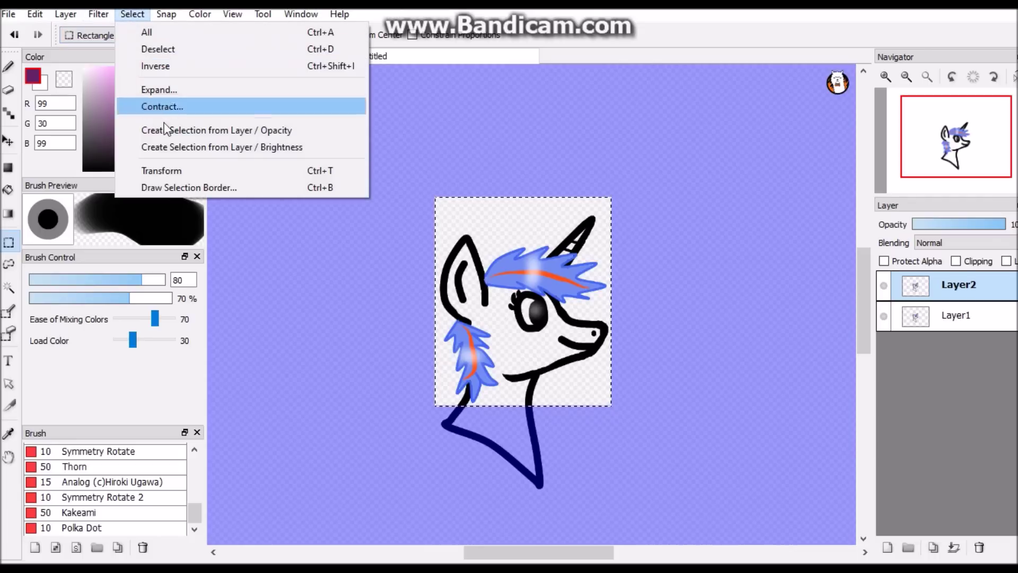
{"action": "left_click", "coordinate": [162, 170]}
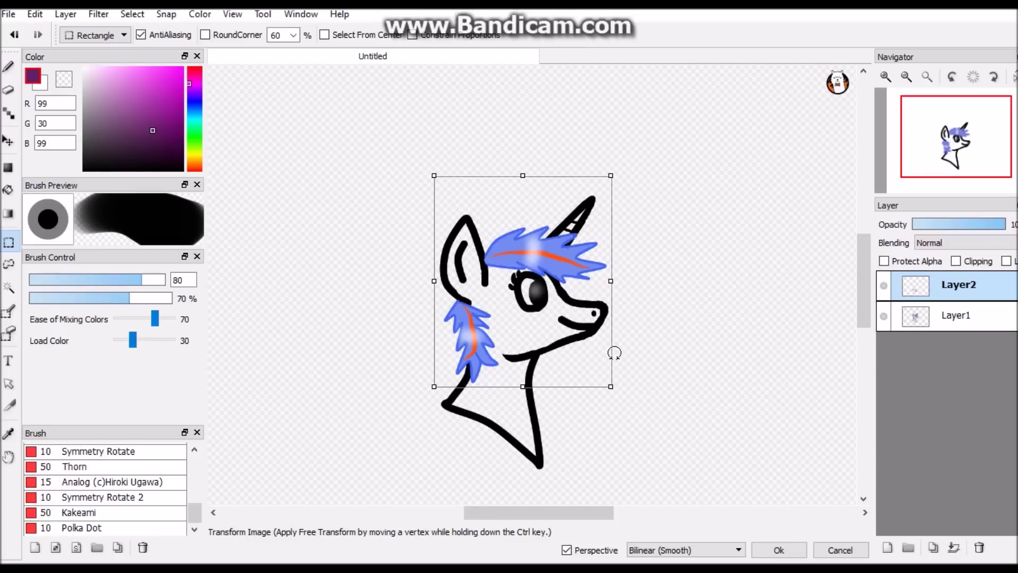
- Turn on Onion Skin Mode while the head is in transform
{"action": "mouse_move", "coordinate": [615, 353]}
{"action": "left_mouse_down"}
{"action": "mouse_move", "coordinate": [618, 342]}
{"action": "mouse_move", "coordinate": [617, 351]}
{"action": "left_mouse_up"}
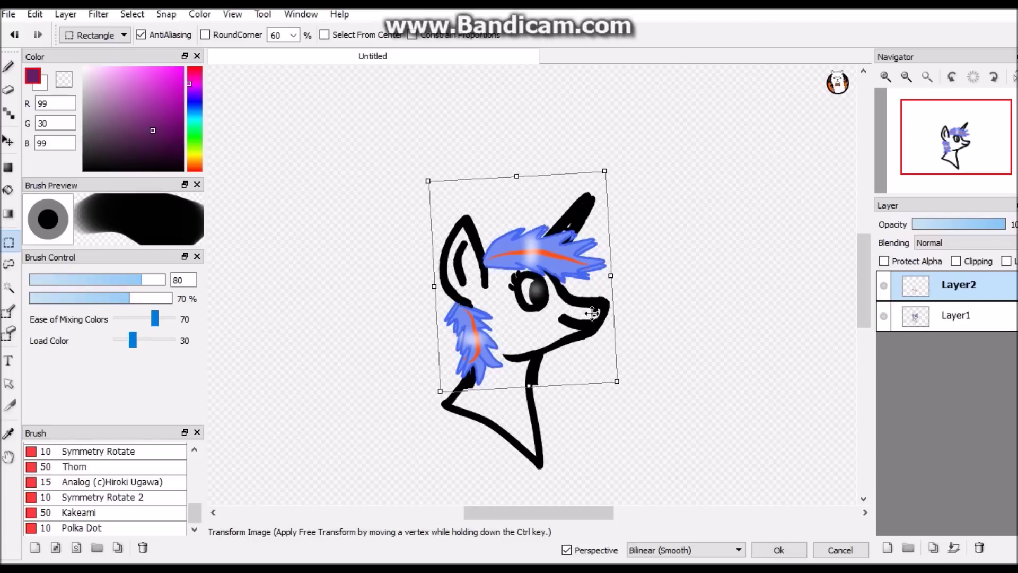
{"action": "left_click", "coordinate": [231, 14]}
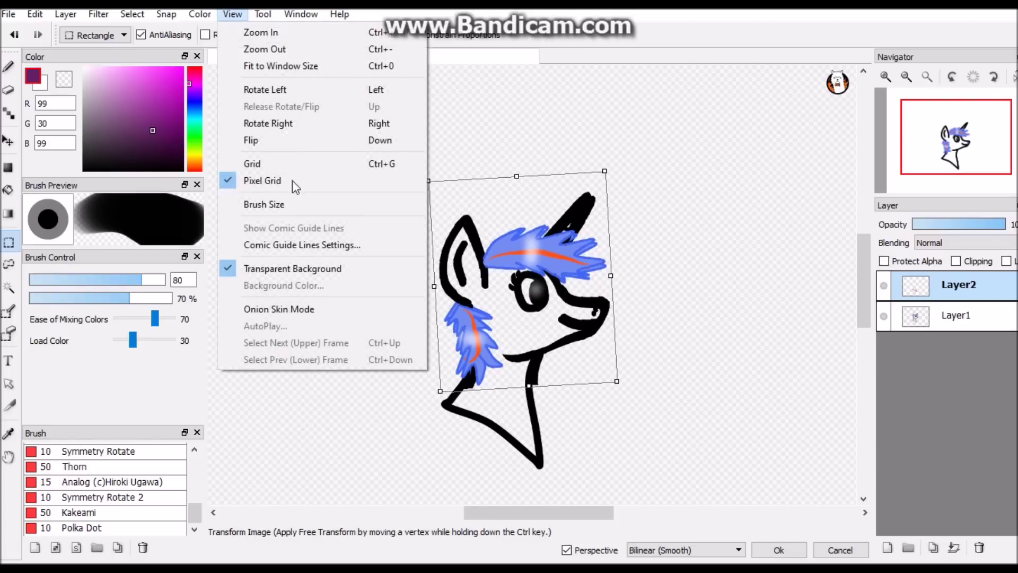
{"action": "left_click", "coordinate": [304, 310]}
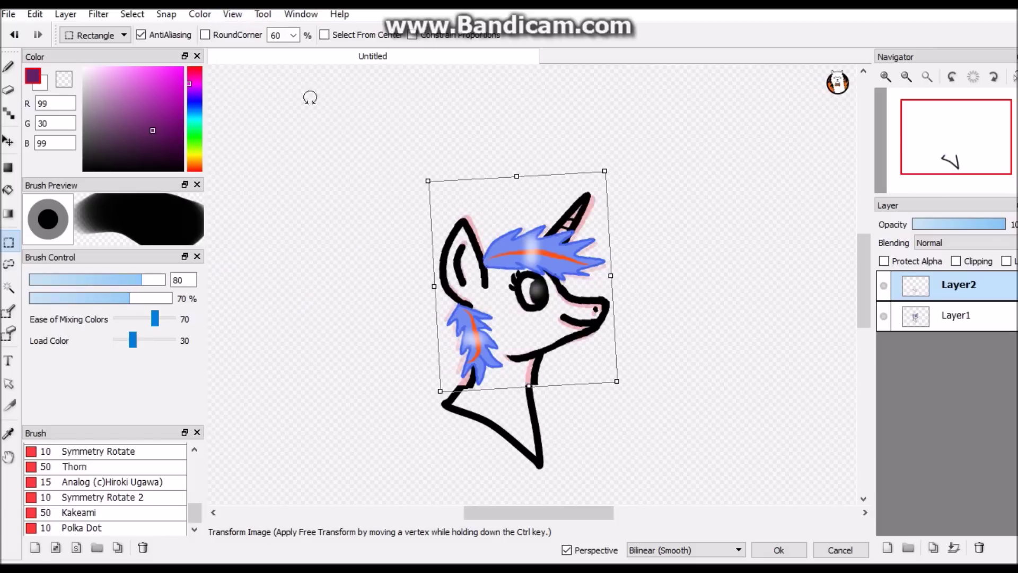
{"action": "left_click", "coordinate": [236, 13]}
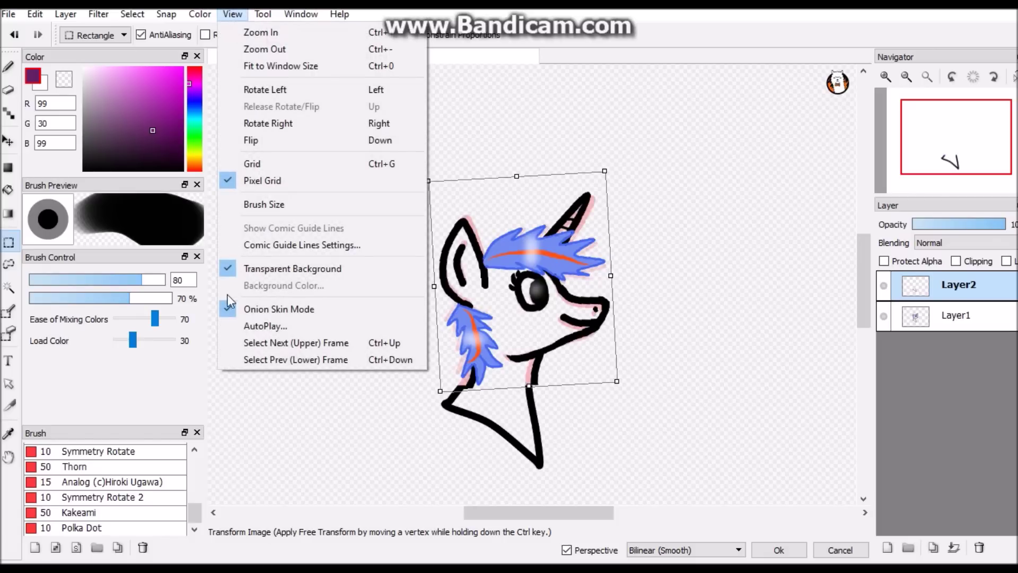
{"action": "left_click", "coordinate": [661, 262]}
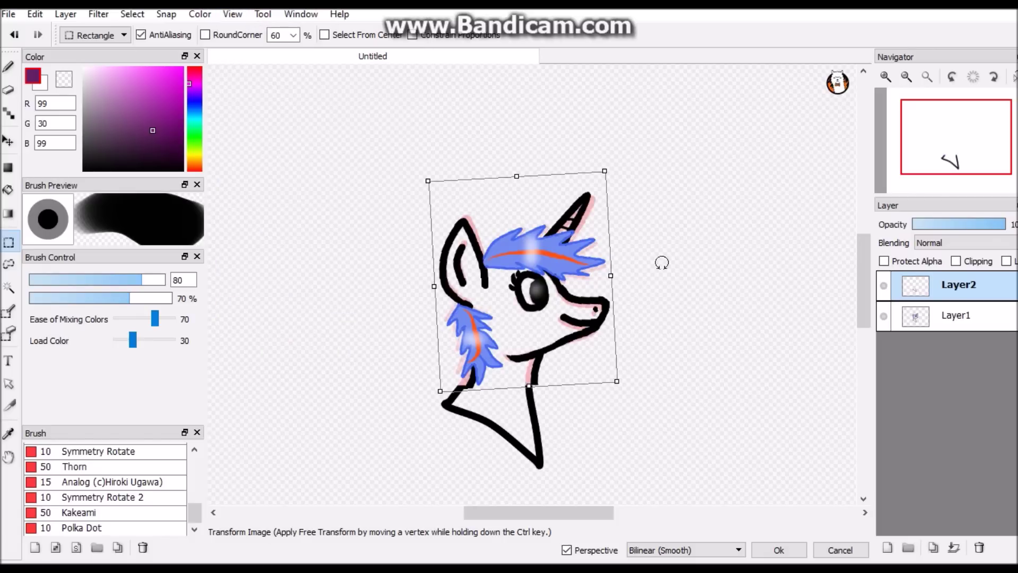
- Tilt the head slightly counter-clockwise, nudge it left and up, apply with Ok, and deselect
{"action": "mouse_move", "coordinate": [636, 318]}
{"action": "left_mouse_down"}
{"action": "mouse_move", "coordinate": [547, 315]}
{"action": "mouse_move", "coordinate": [560, 320]}
{"action": "left_mouse_up"}
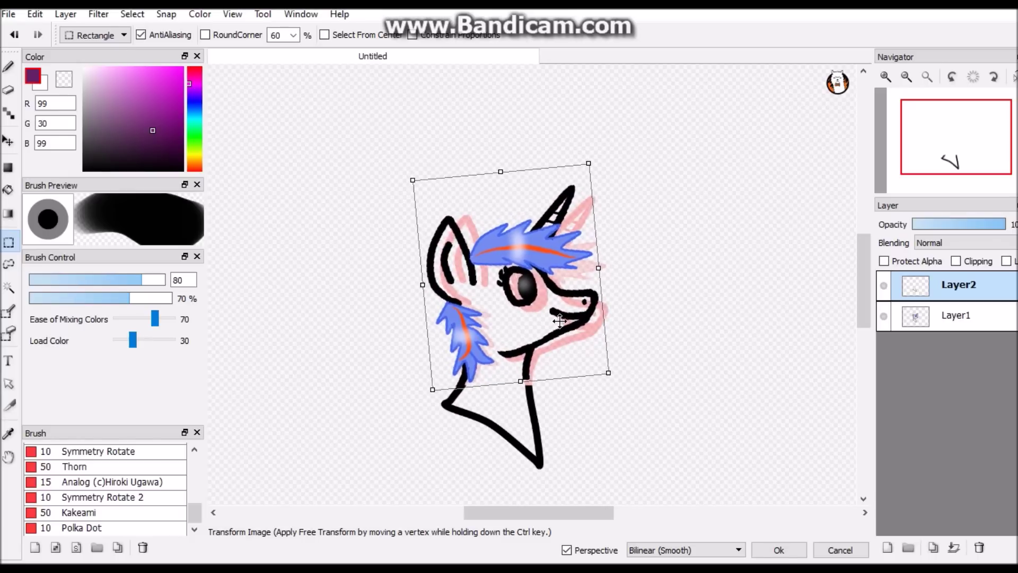
{"action": "scroll", "coordinate": [484, 371], "scroll_direction": "up", "scroll_amount": 4}
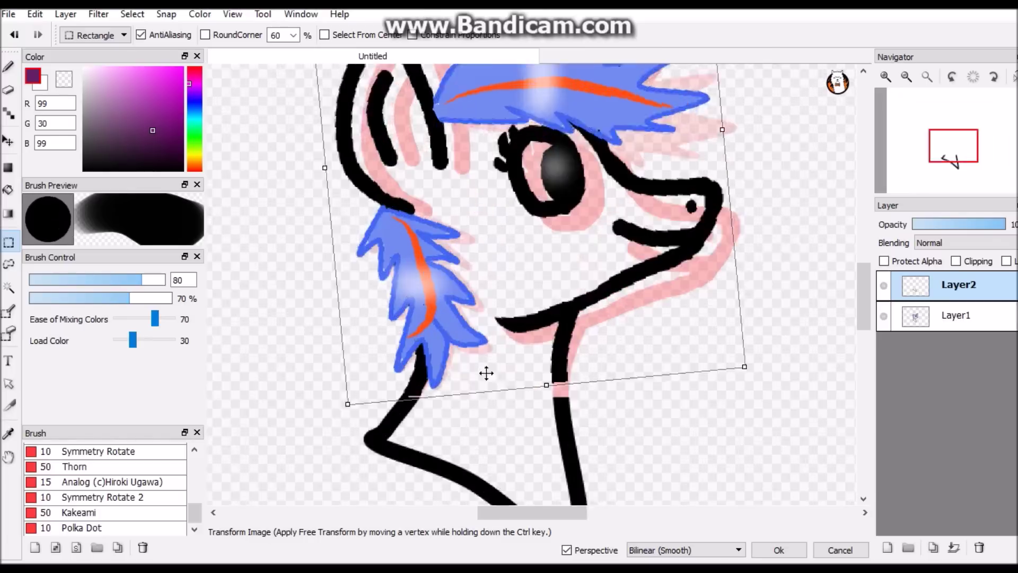
{"action": "scroll", "coordinate": [409, 328], "scroll_direction": "down", "scroll_amount": 1}
{"action": "left_click_drag", "start_coordinate": [410, 328], "coordinate": [408, 330]}
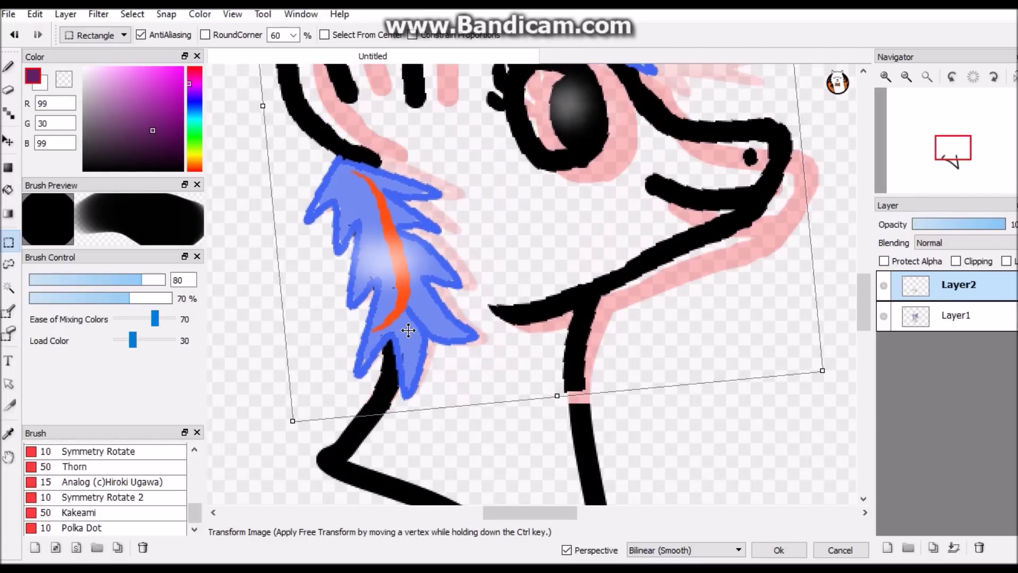
{"action": "scroll", "coordinate": [792, 455], "scroll_direction": "down", "scroll_amount": 2}
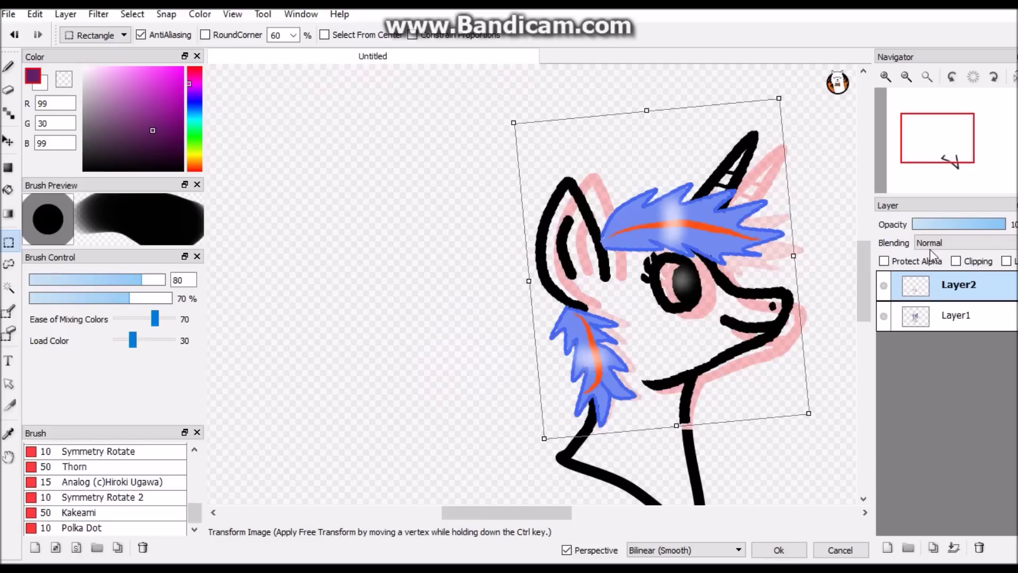
{"action": "mouse_move", "coordinate": [477, 510]}
{"action": "left_mouse_down"}
{"action": "mouse_move", "coordinate": [531, 514]}
{"action": "mouse_move", "coordinate": [509, 517]}
{"action": "left_mouse_up"}
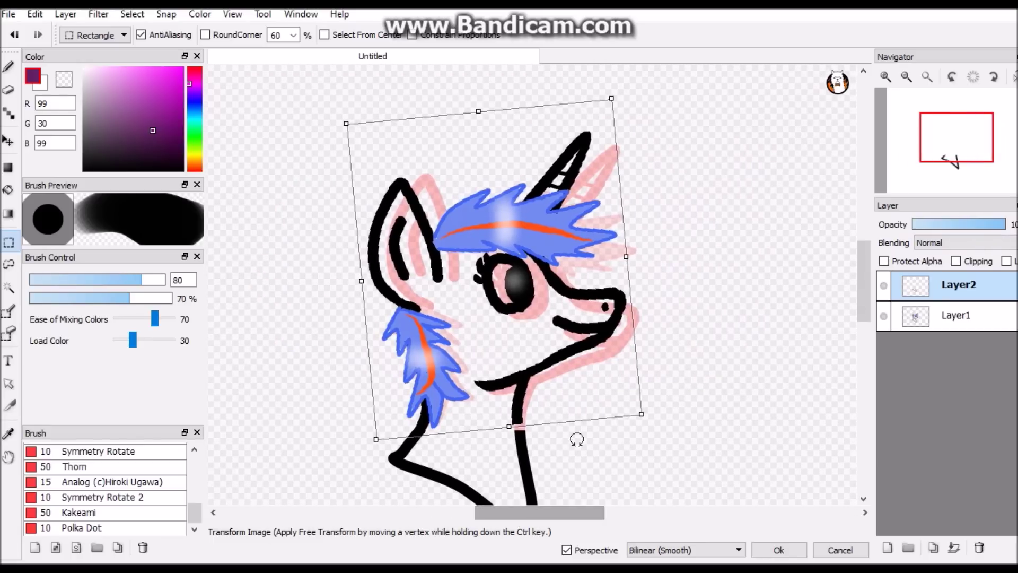
{"action": "left_click", "coordinate": [763, 551]}
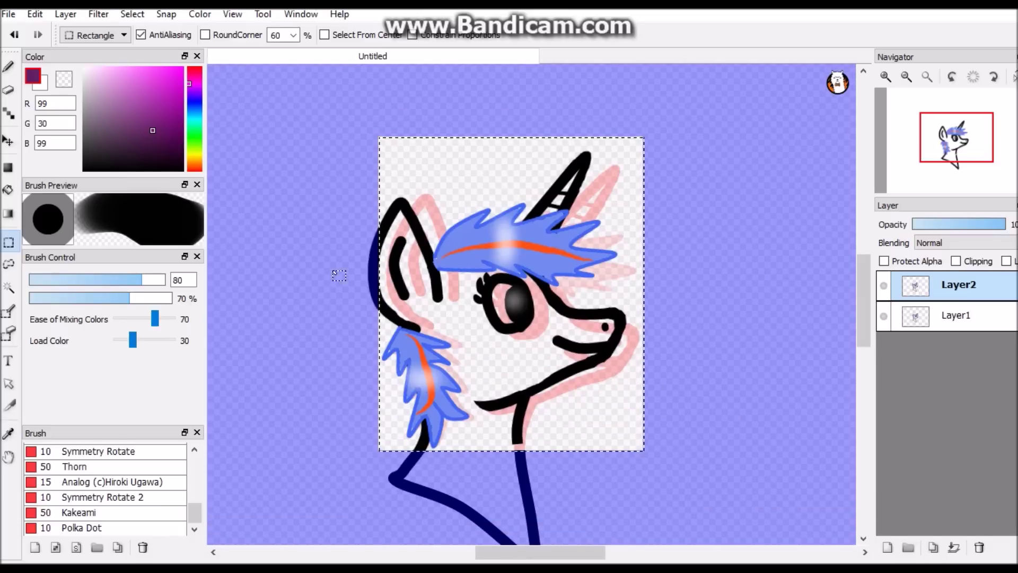
{"action": "left_click", "coordinate": [269, 204]}
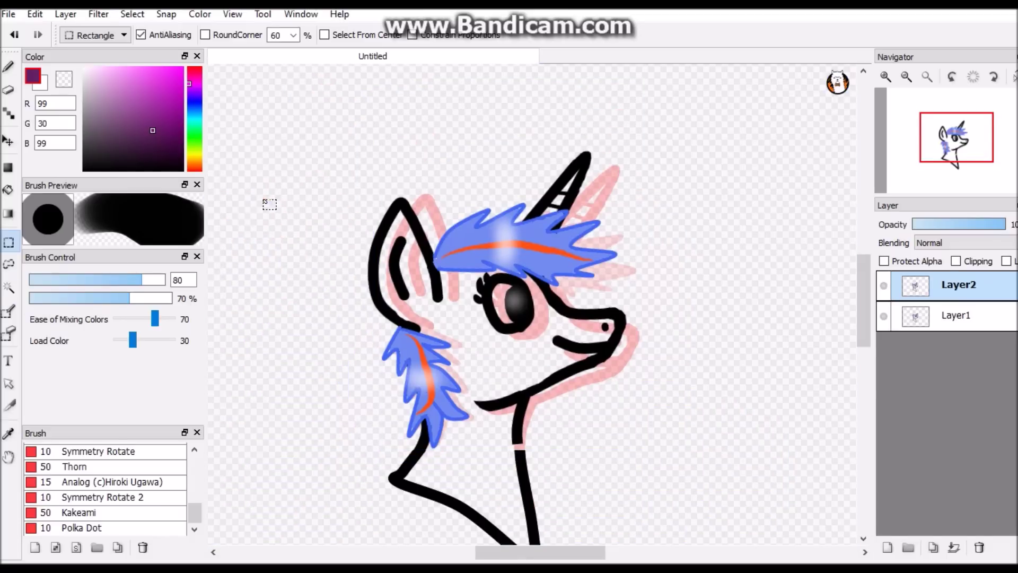
- Join the broken neck line with a thicker black Pen stroke, replacing a mistaken purple one
{"action": "left_click", "coordinate": [8, 66]}
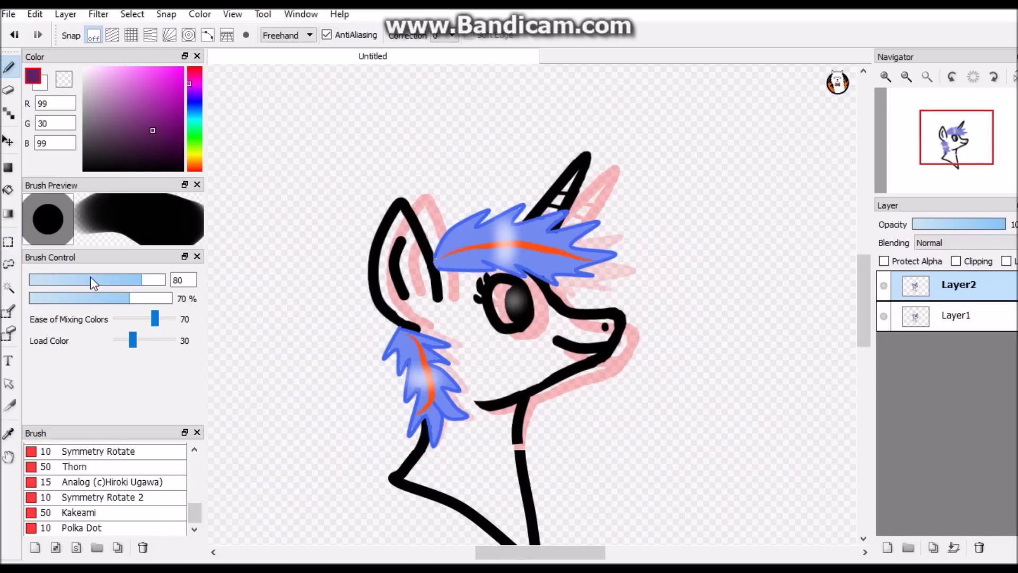
{"action": "scroll", "coordinate": [95, 485], "scroll_direction": "up", "scroll_amount": 8}
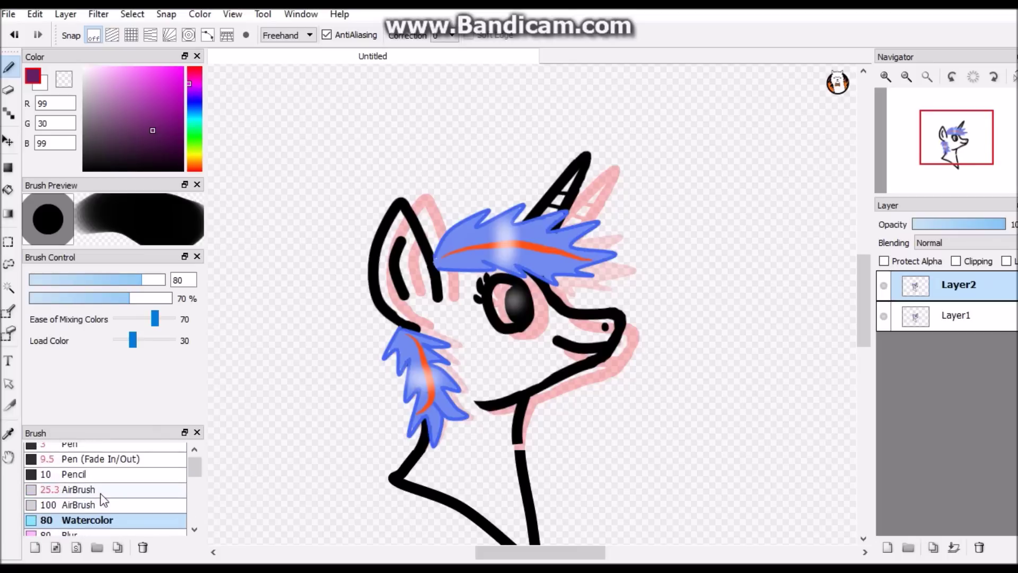
{"action": "scroll", "coordinate": [101, 492], "scroll_direction": "up", "scroll_amount": 1}
{"action": "left_click", "coordinate": [93, 452]}
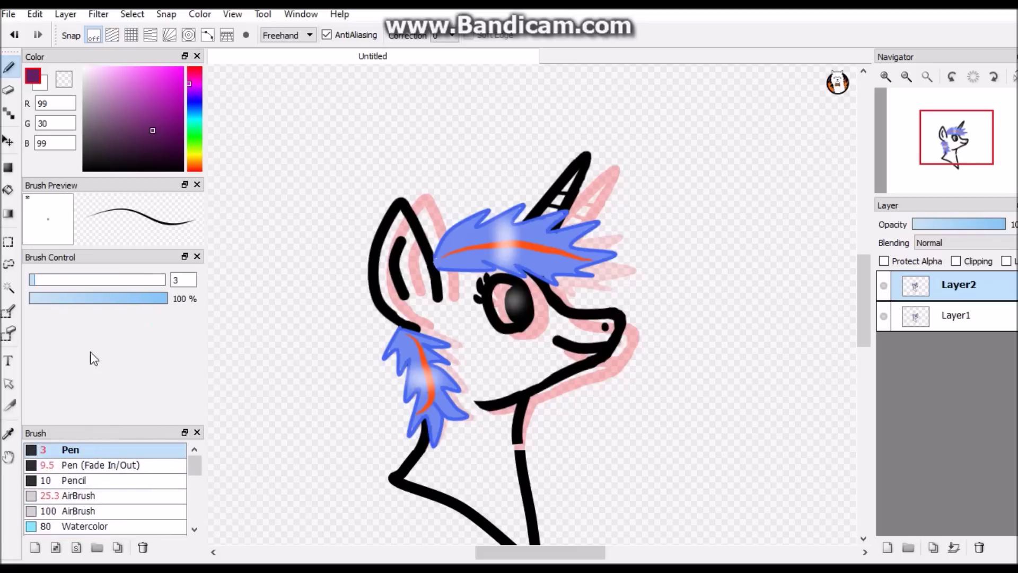
{"action": "mouse_move", "coordinate": [49, 275]}
{"action": "left_mouse_down"}
{"action": "mouse_move", "coordinate": [71, 316]}
{"action": "mouse_move", "coordinate": [72, 354]}
{"action": "mouse_move", "coordinate": [104, 360]}
{"action": "left_mouse_up"}
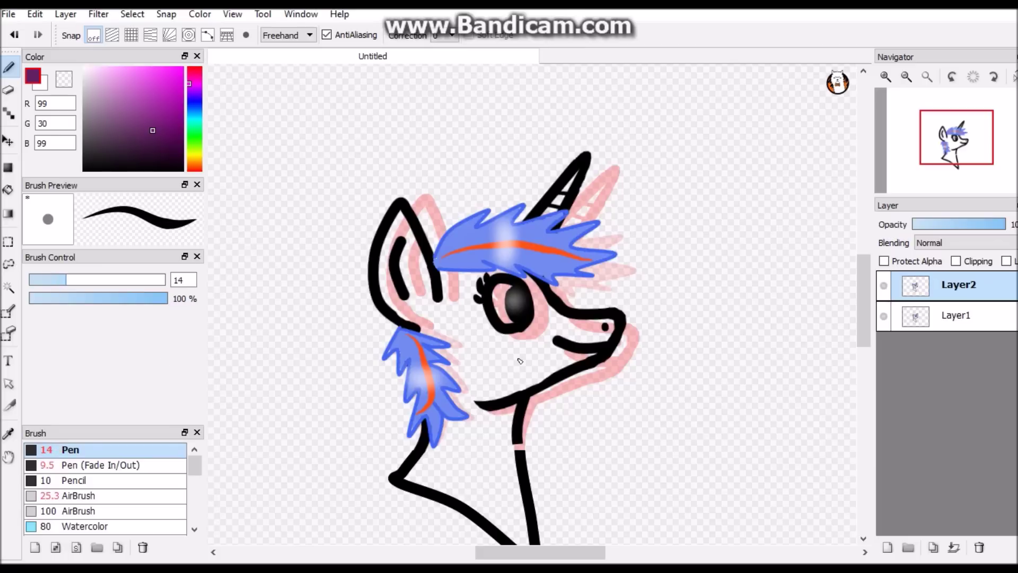
{"action": "scroll", "coordinate": [520, 360], "scroll_direction": "up", "scroll_amount": 4}
{"action": "left_click_drag", "start_coordinate": [519, 362], "coordinate": [526, 399]}
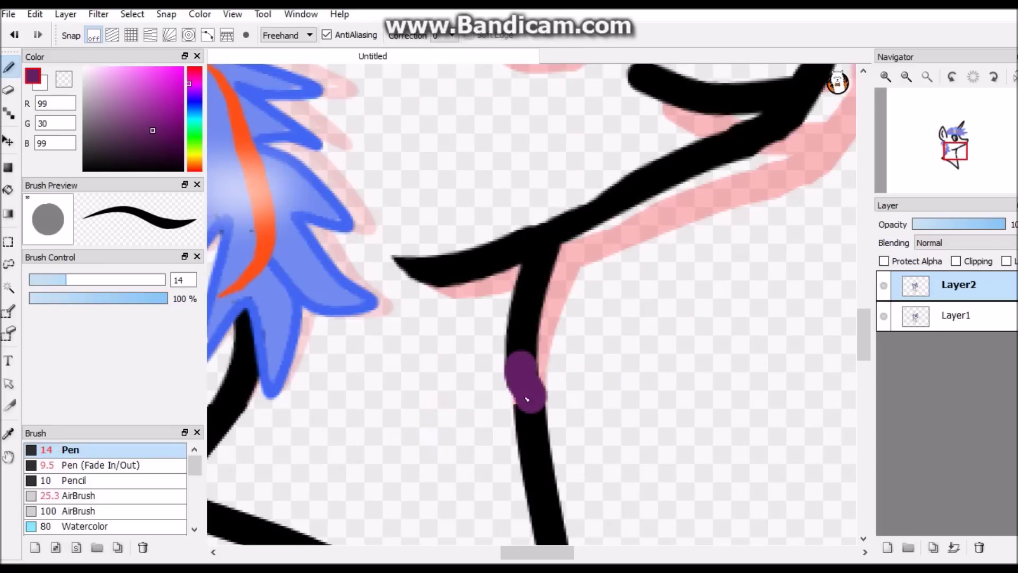
{"action": "left_click", "coordinate": [14, 35]}
{"action": "left_click", "coordinate": [182, 170]}
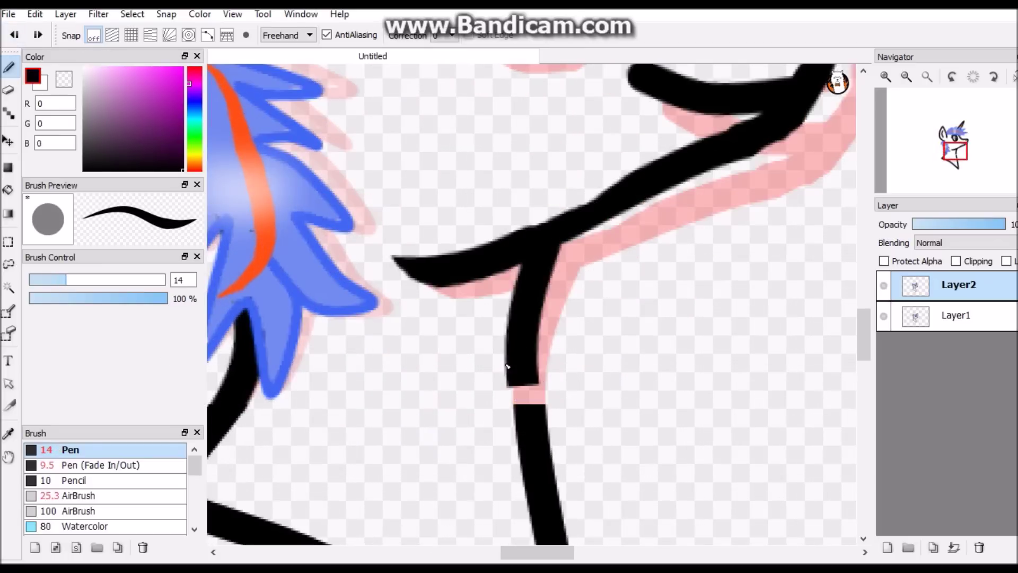
{"action": "left_click_drag", "start_coordinate": [507, 366], "coordinate": [536, 426]}
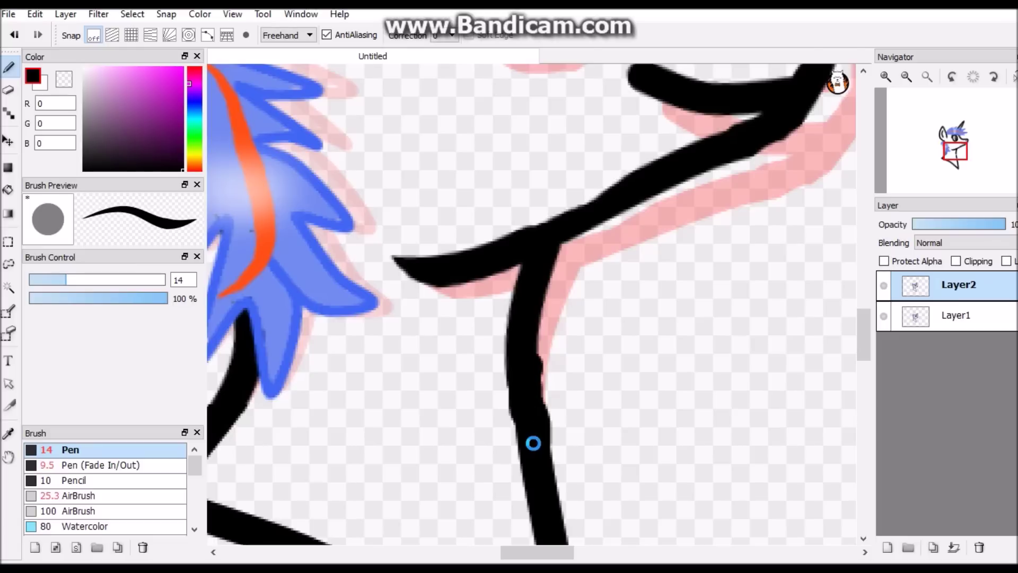
- Trim the neck line's rough right edge with a size-9.8 Eraser, undoing an oversized erase
{"action": "scroll", "coordinate": [537, 437], "scroll_direction": "down", "scroll_amount": 4}
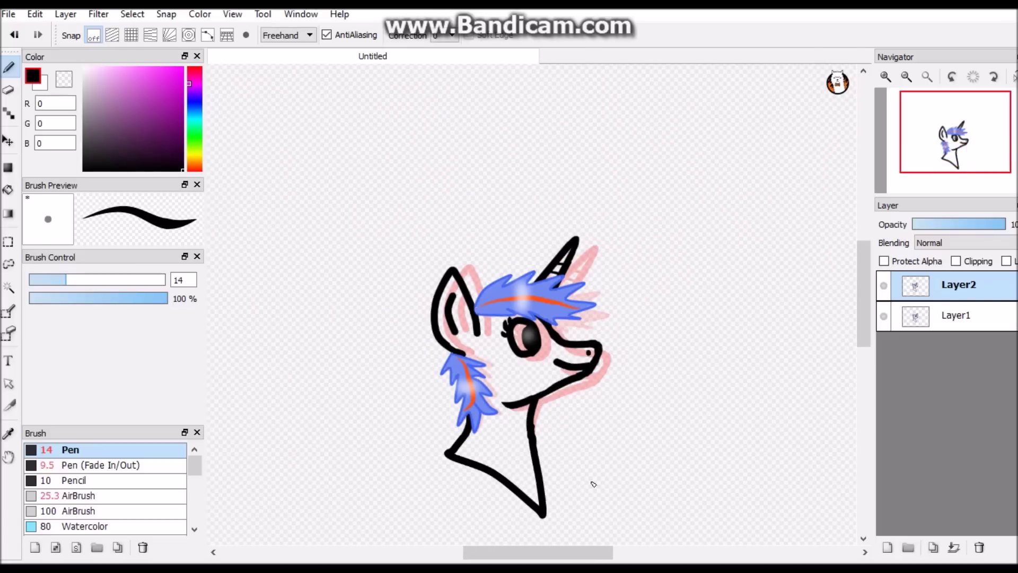
{"action": "scroll", "coordinate": [530, 439], "scroll_direction": "up", "scroll_amount": 2}
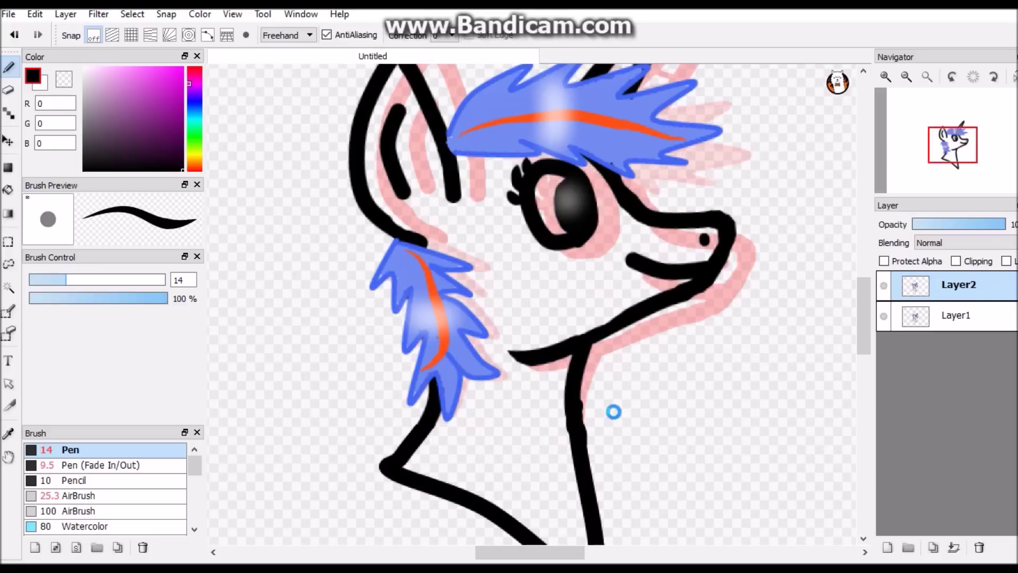
{"action": "scroll", "coordinate": [614, 412], "scroll_direction": "up", "scroll_amount": 4}
{"action": "left_click", "coordinate": [8, 90]}
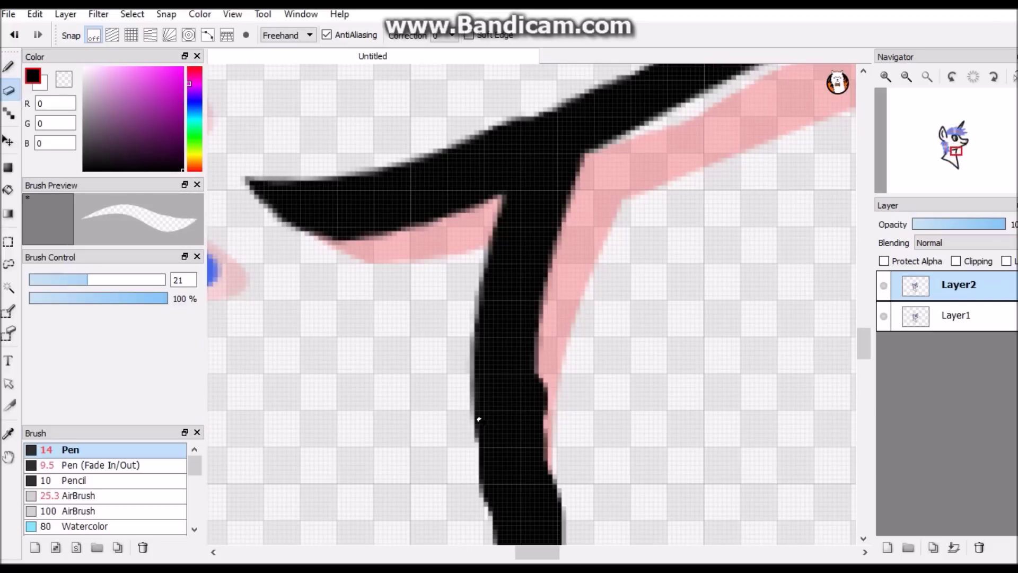
{"action": "scroll", "coordinate": [589, 424], "scroll_direction": "down", "scroll_amount": 2}
{"action": "left_click_drag", "start_coordinate": [577, 396], "coordinate": [554, 419]}
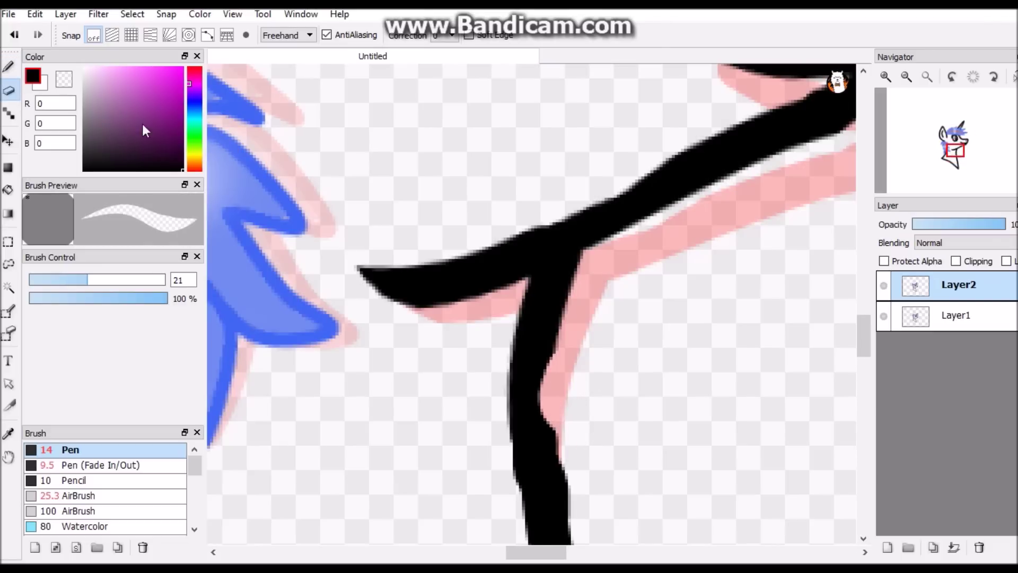
{"action": "left_click", "coordinate": [14, 35]}
{"action": "left_click_drag", "start_coordinate": [72, 285], "coordinate": [54, 280]}
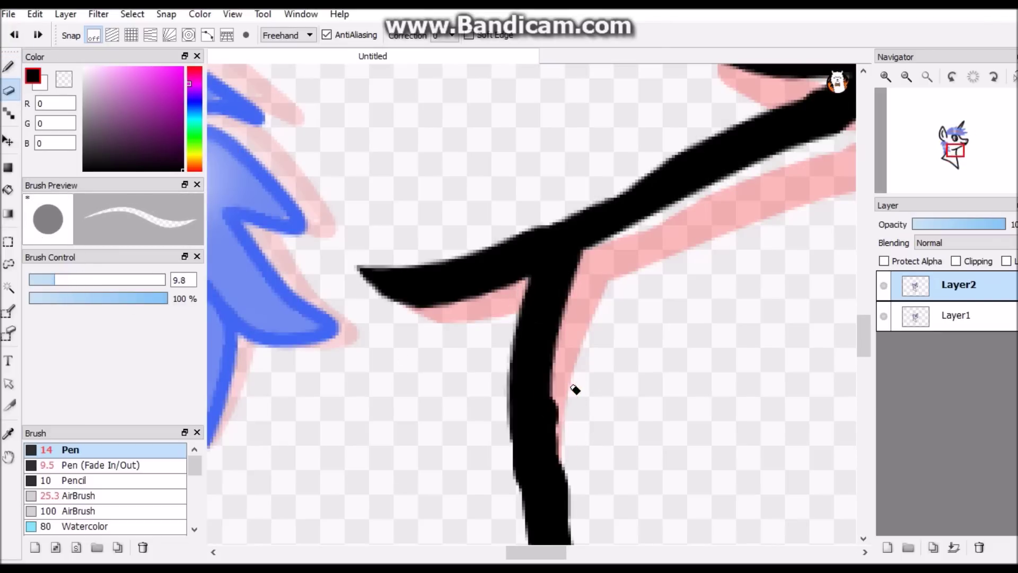
{"action": "mouse_move", "coordinate": [572, 391]}
{"action": "left_mouse_down"}
{"action": "mouse_move", "coordinate": [567, 427]}
{"action": "mouse_move", "coordinate": [585, 508]}
{"action": "mouse_move", "coordinate": [567, 473]}
{"action": "mouse_move", "coordinate": [568, 409]}
{"action": "left_mouse_up"}
{"action": "scroll", "coordinate": [609, 414], "scroll_direction": "down", "scroll_amount": 5}
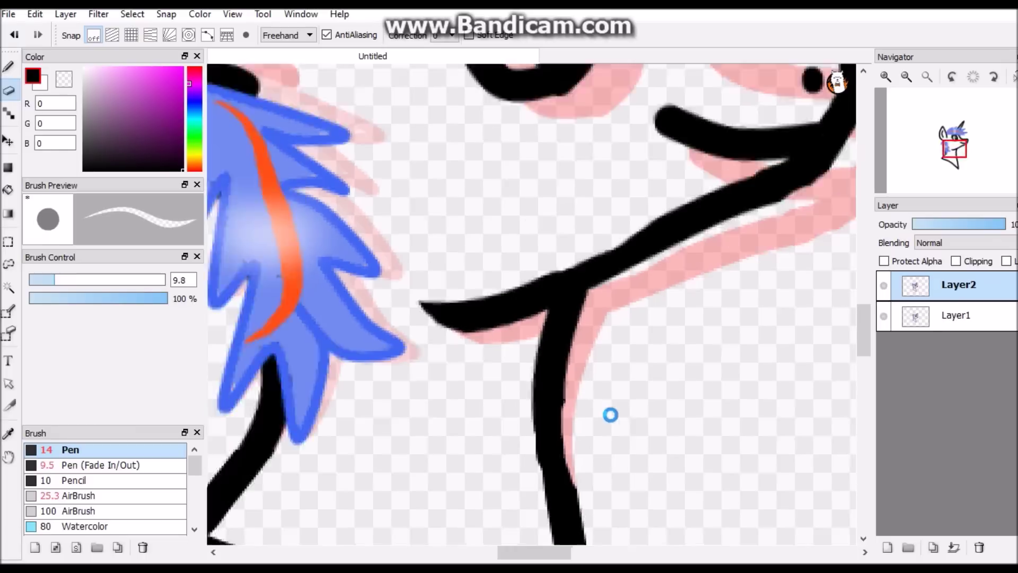
{"action": "left_click_drag", "start_coordinate": [860, 312], "coordinate": [863, 332]}
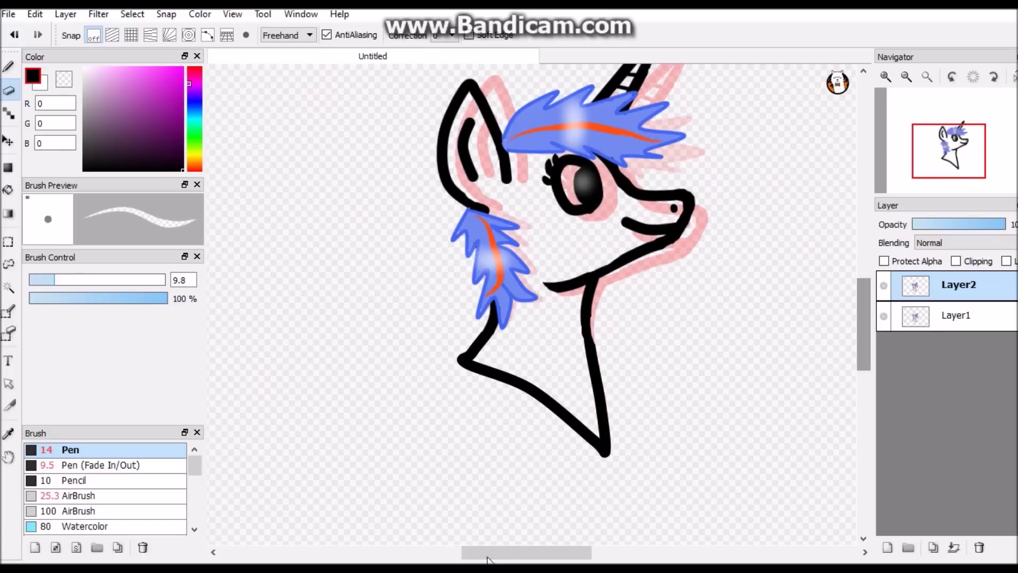
{"action": "left_click_drag", "start_coordinate": [468, 551], "coordinate": [502, 524]}
{"action": "scroll", "coordinate": [484, 416], "scroll_direction": "down", "scroll_amount": 3}
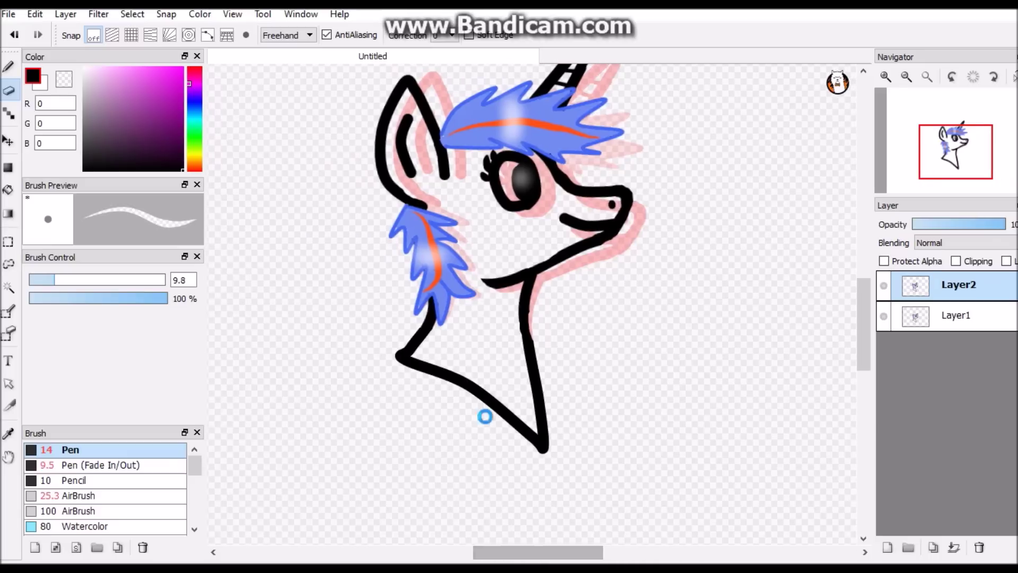
- Paste the untilted head as Layer3, then switch between Layer1, Layer2 and Layer3 to compare frames
{"action": "left_click", "coordinate": [44, 15]}
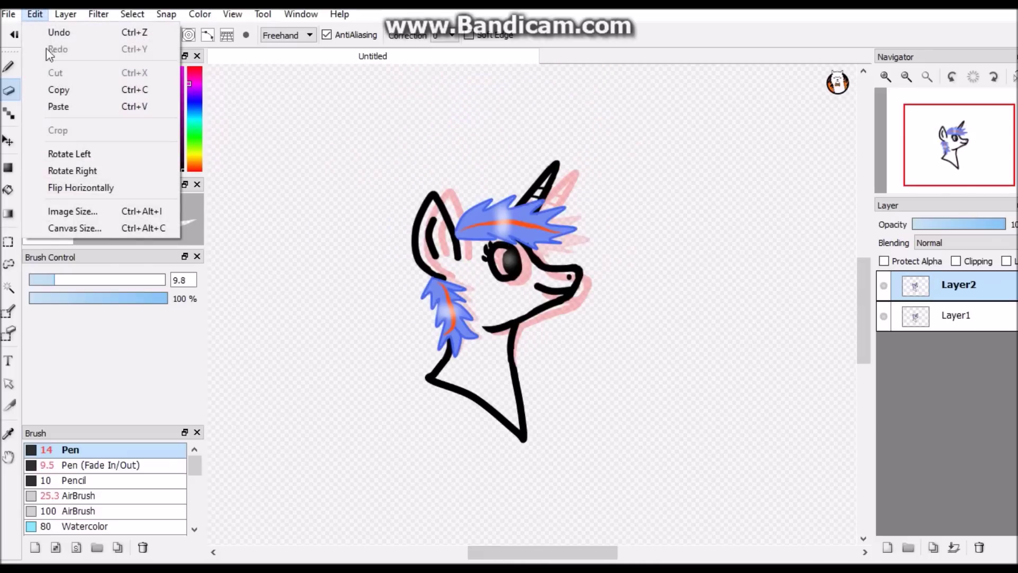
{"action": "left_click", "coordinate": [77, 106]}
{"action": "left_click", "coordinate": [928, 348]}
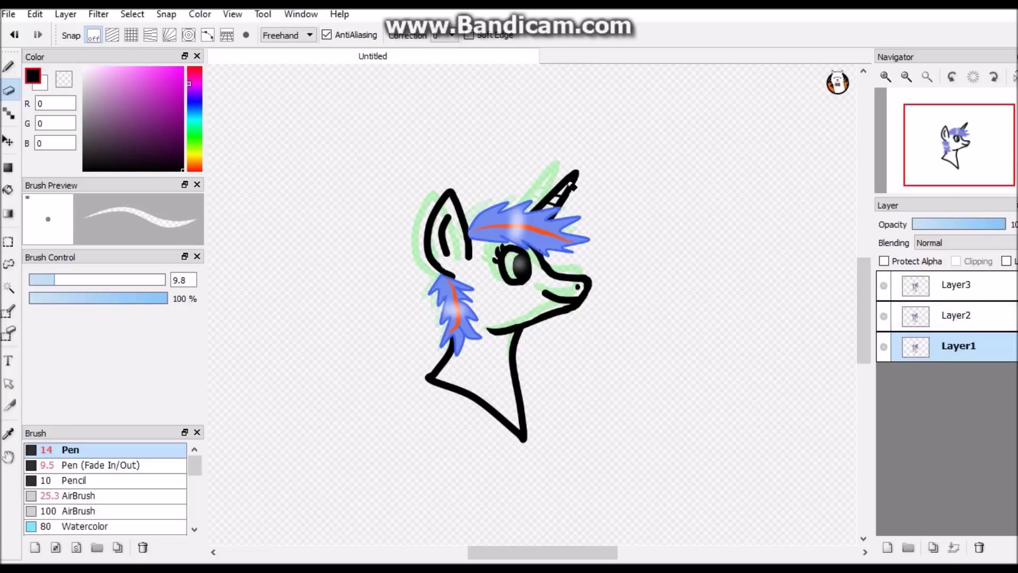
{"action": "left_click", "coordinate": [927, 317]}
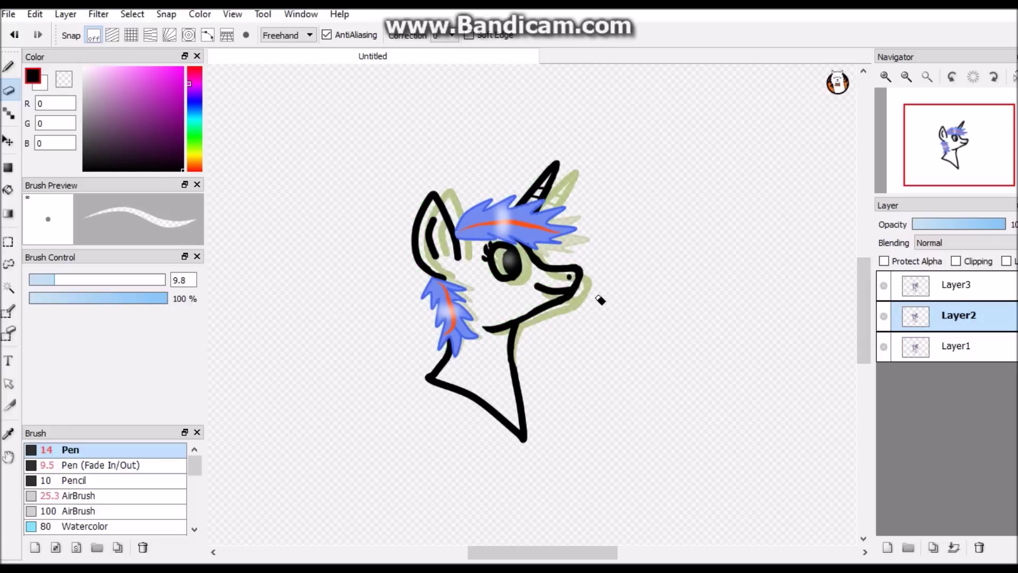
{"action": "left_click", "coordinate": [921, 344]}
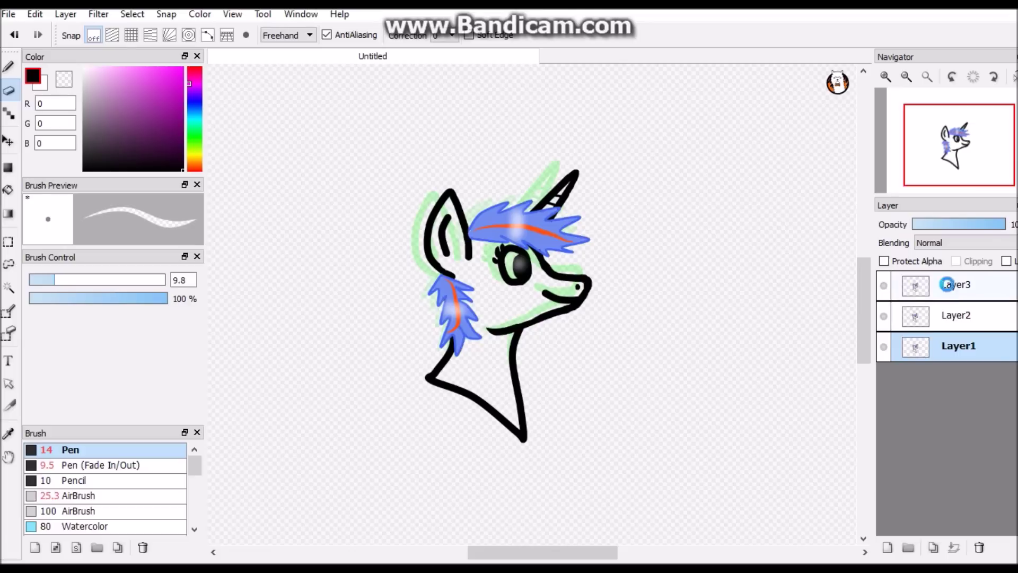
{"action": "left_click", "coordinate": [947, 284]}
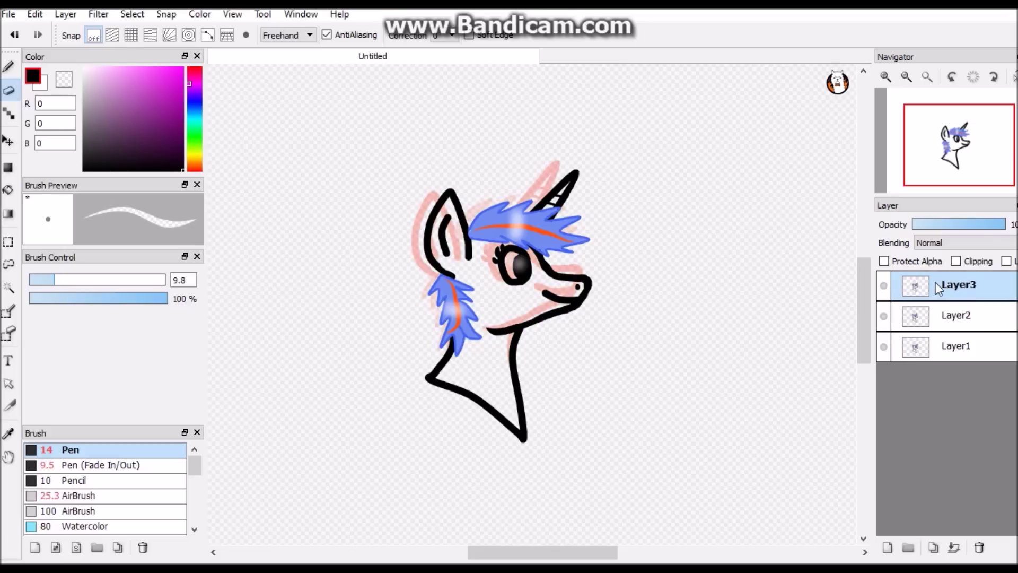
{"action": "left_click", "coordinate": [954, 312]}
{"action": "left_click", "coordinate": [960, 298]}
{"action": "left_click", "coordinate": [956, 318]}
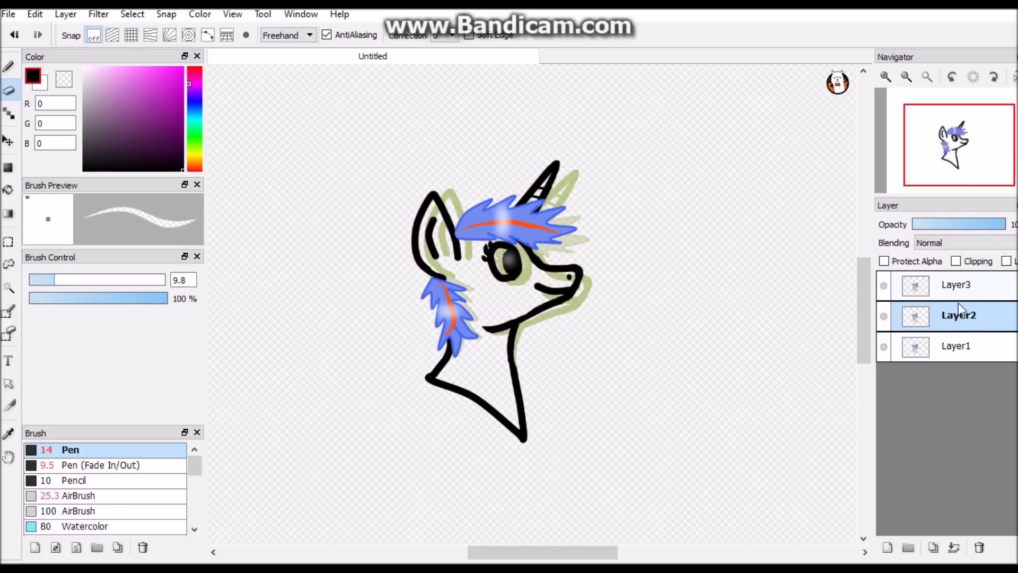
{"action": "left_click", "coordinate": [955, 300]}
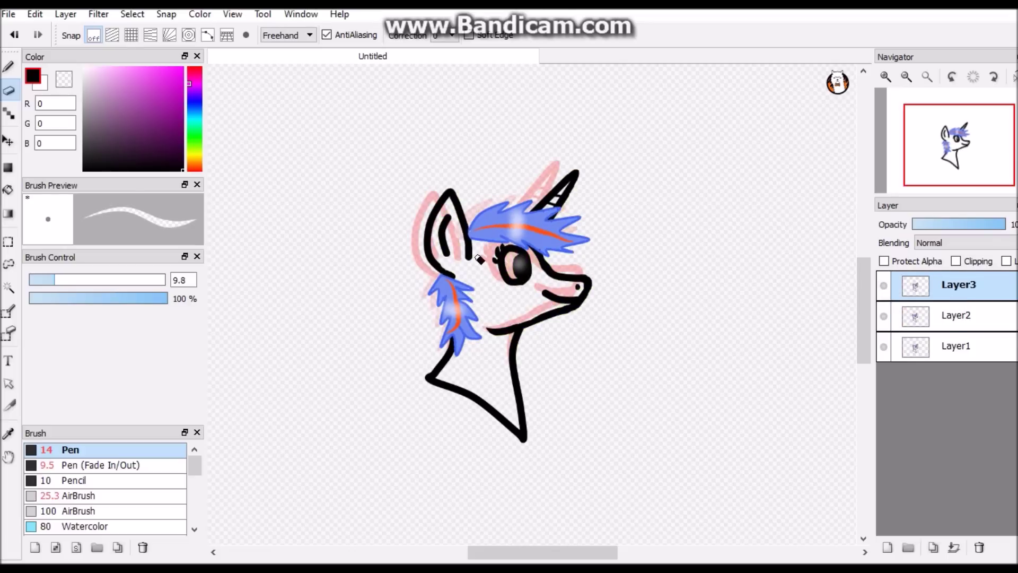
{"action": "left_click", "coordinate": [8, 242]}
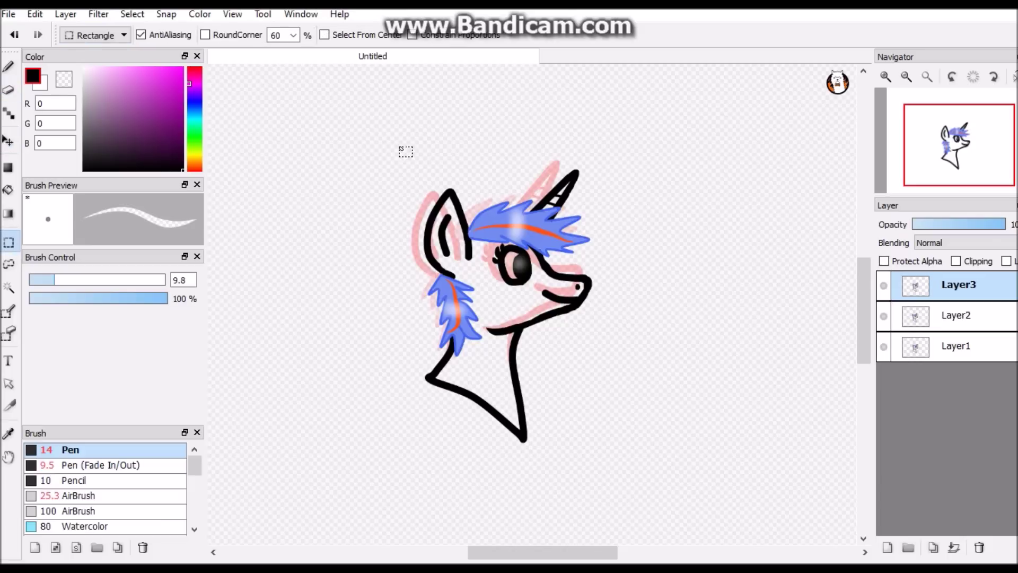
- Select the upper Layer3 head, rotate it about 12° counter-clockwise and shift it slightly up-left
{"action": "left_click_drag", "start_coordinate": [398, 148], "coordinate": [598, 359]}
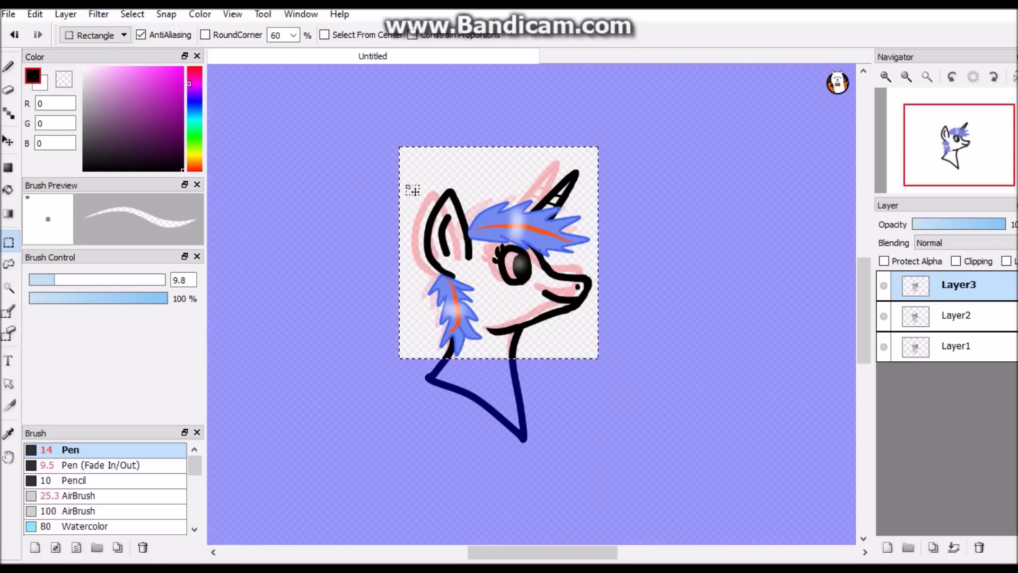
{"action": "left_click", "coordinate": [145, 14]}
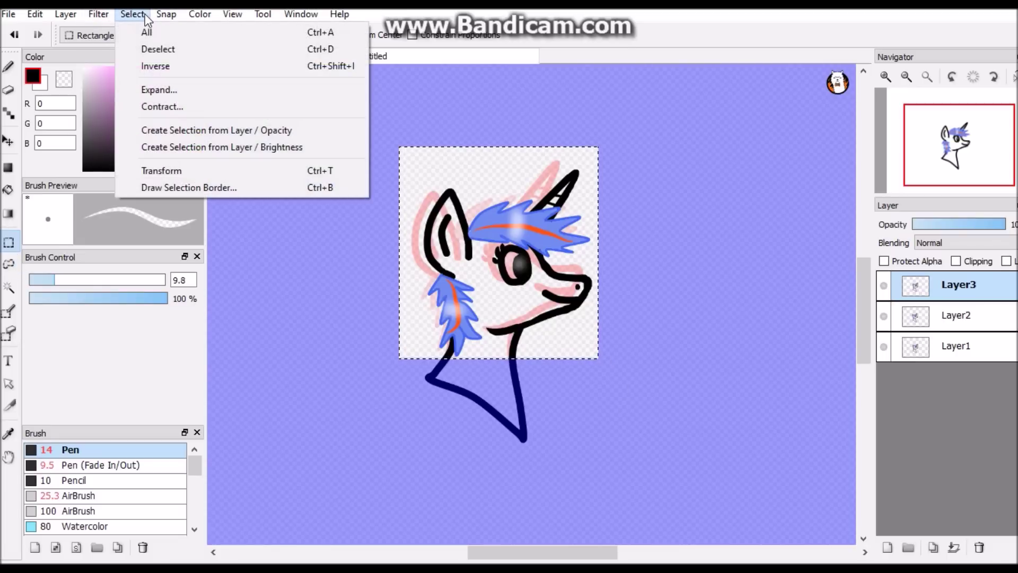
{"action": "left_click", "coordinate": [169, 172]}
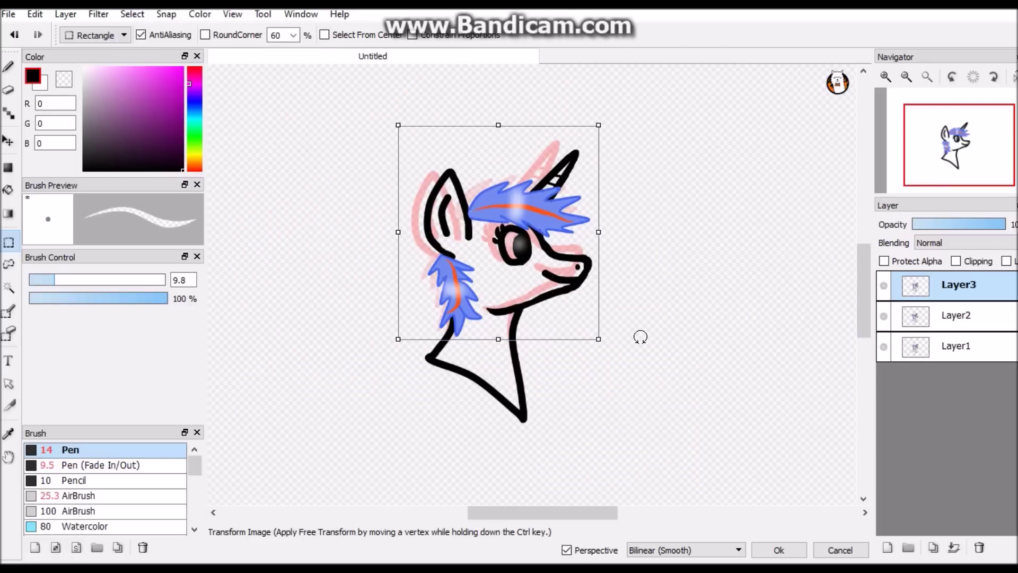
{"action": "left_click_drag", "start_coordinate": [641, 333], "coordinate": [655, 300]}
{"action": "mouse_move", "coordinate": [525, 275]}
{"action": "left_mouse_down"}
{"action": "mouse_move", "coordinate": [502, 256]}
{"action": "mouse_move", "coordinate": [511, 269]}
{"action": "left_mouse_up"}
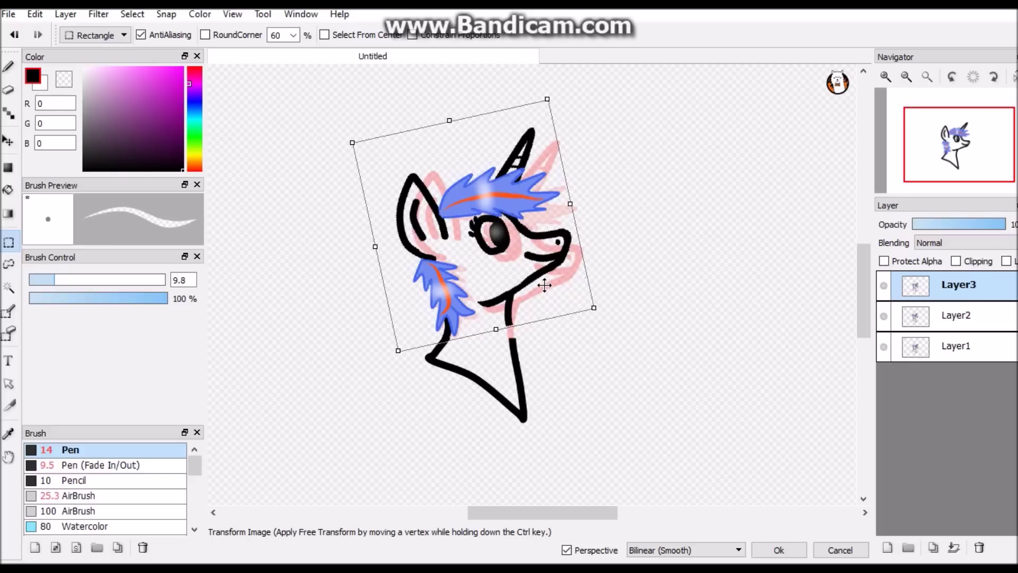
{"action": "left_click_drag", "start_coordinate": [544, 285], "coordinate": [544, 285]}
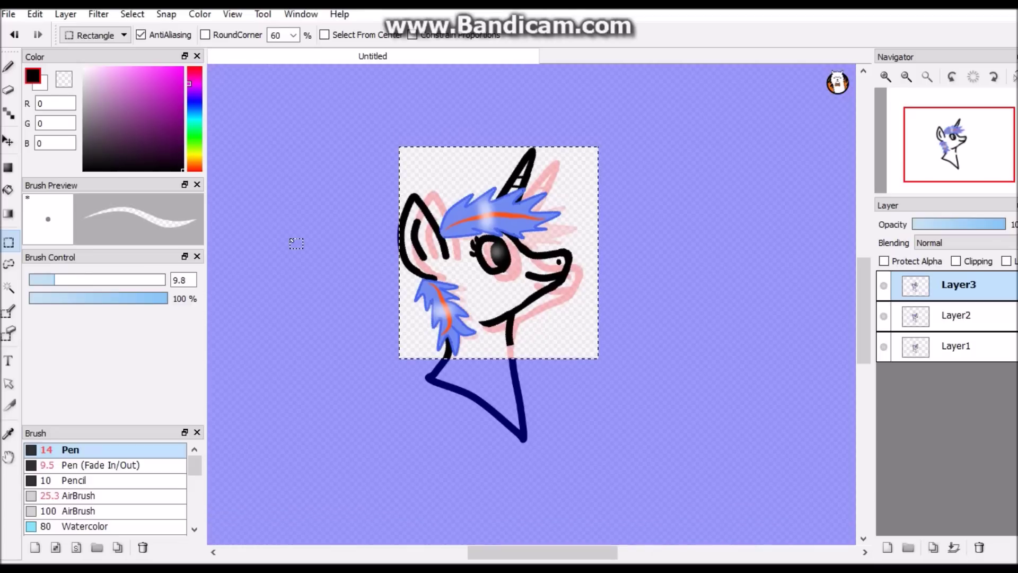
{"action": "left_click", "coordinate": [9, 67]}
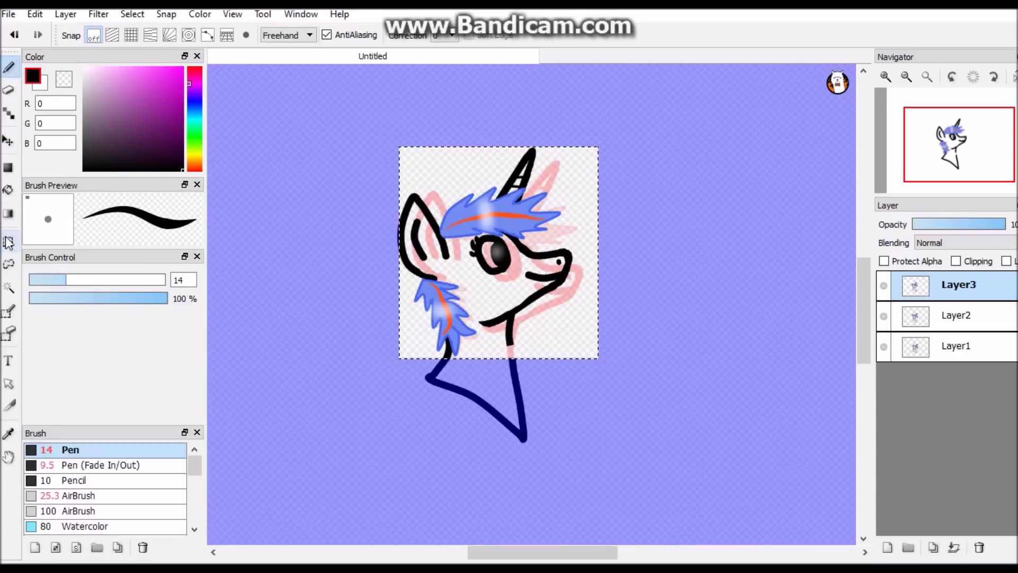
- Redraw the broken neck line on Layer3 in black pen so it joins the lower outline
{"action": "left_click", "coordinate": [9, 242]}
{"action": "left_click", "coordinate": [273, 215]}
{"action": "left_click", "coordinate": [9, 68]}
{"action": "scroll", "coordinate": [425, 297], "scroll_direction": "up", "scroll_amount": 4}
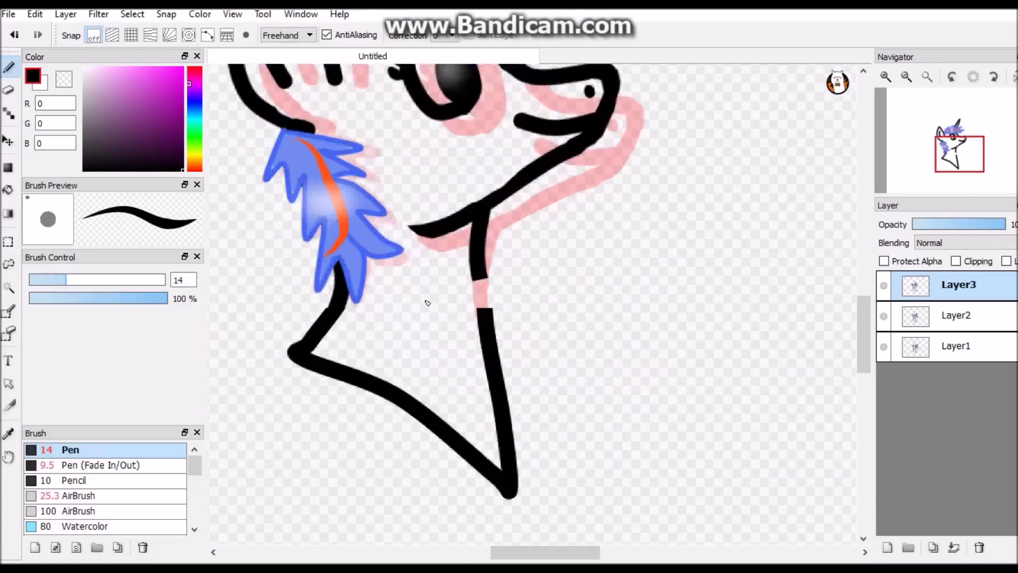
{"action": "left_click_drag", "start_coordinate": [496, 244], "coordinate": [495, 320]}
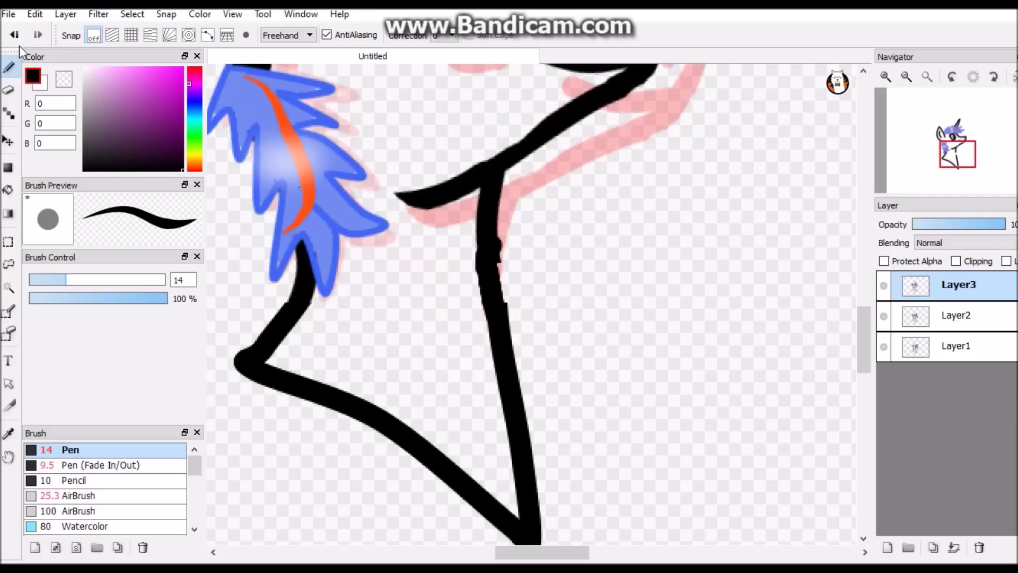
{"action": "key", "text": "ctrl+z"}
{"action": "left_click_drag", "start_coordinate": [491, 257], "coordinate": [499, 310]}
{"action": "scroll", "coordinate": [492, 255], "scroll_direction": "down", "scroll_amount": 3}
{"action": "scroll", "coordinate": [468, 263], "scroll_direction": "down", "scroll_amount": 2}
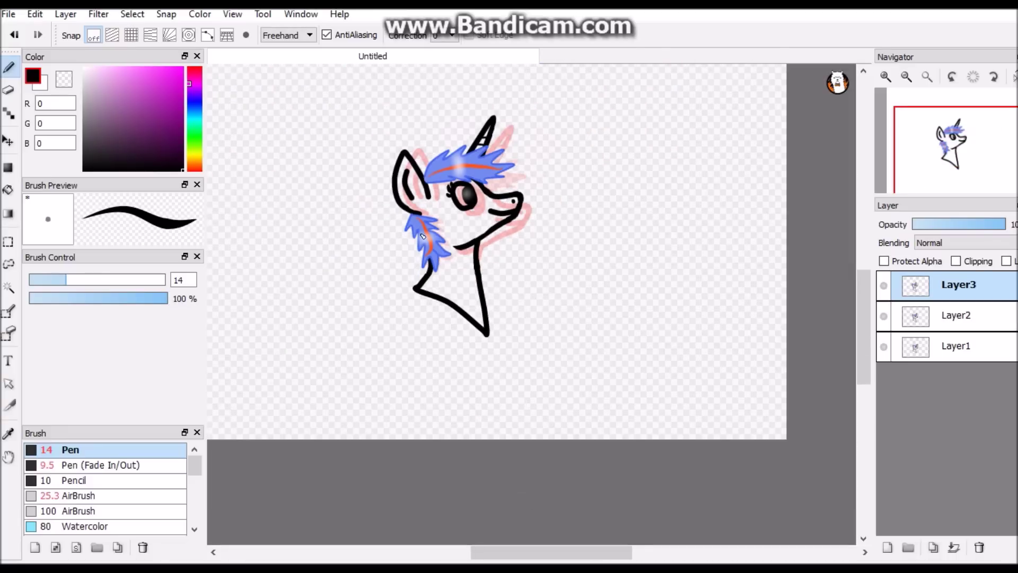
{"action": "scroll", "coordinate": [478, 286], "scroll_direction": "up", "scroll_amount": 2}
{"action": "scroll", "coordinate": [503, 329], "scroll_direction": "down", "scroll_amount": 2}
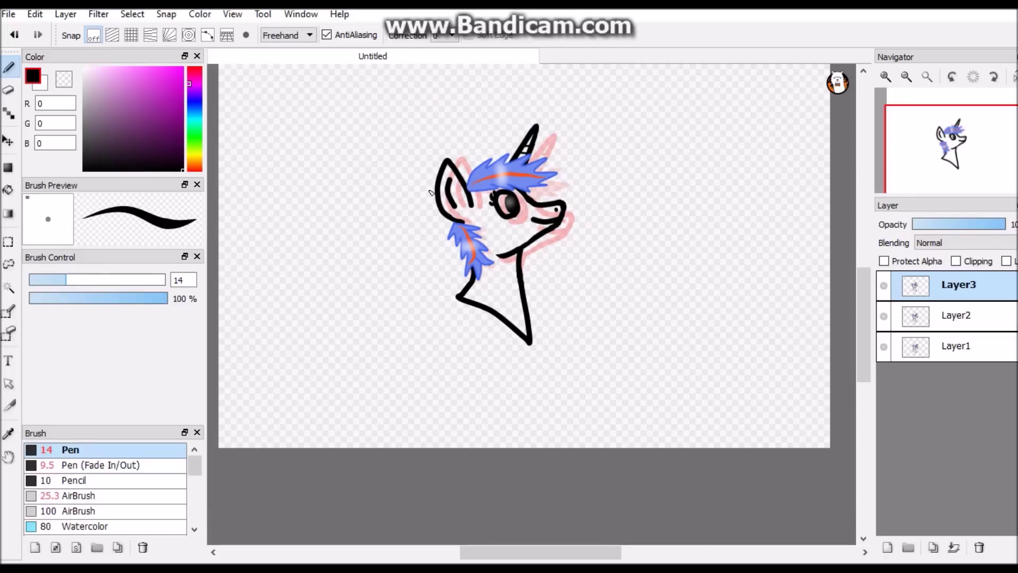
{"action": "scroll", "coordinate": [430, 191], "scroll_direction": "up", "scroll_amount": 1}
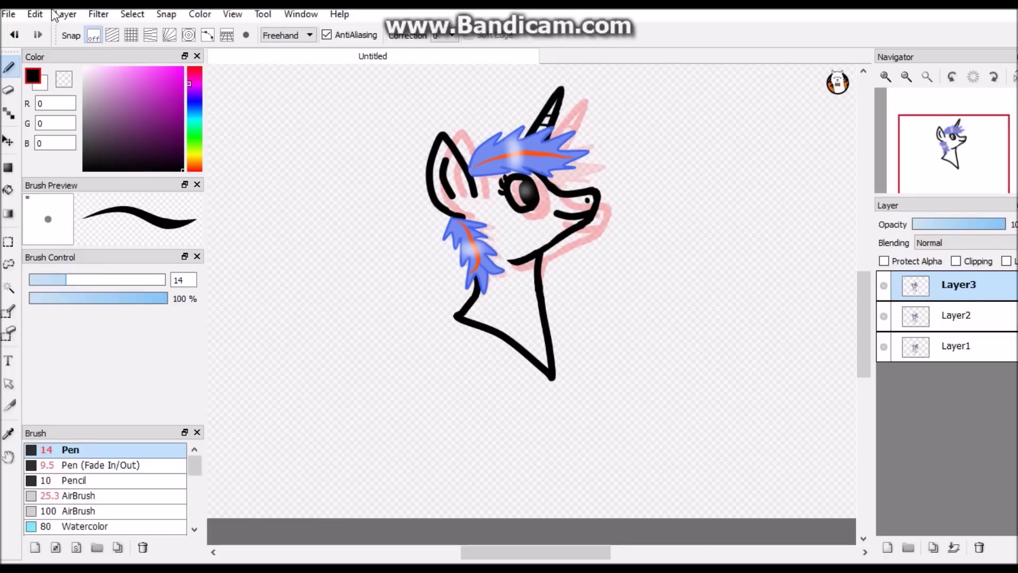
- Paste the copied head as a new frame and rectangle-select the area around it
{"action": "left_click", "coordinate": [35, 15]}
{"action": "left_click", "coordinate": [75, 103]}
{"action": "left_click", "coordinate": [12, 240]}
{"action": "mouse_move", "coordinate": [435, 88]}
{"action": "left_mouse_down"}
{"action": "mouse_move", "coordinate": [620, 196]}
{"action": "mouse_move", "coordinate": [632, 298]}
{"action": "left_mouse_up"}
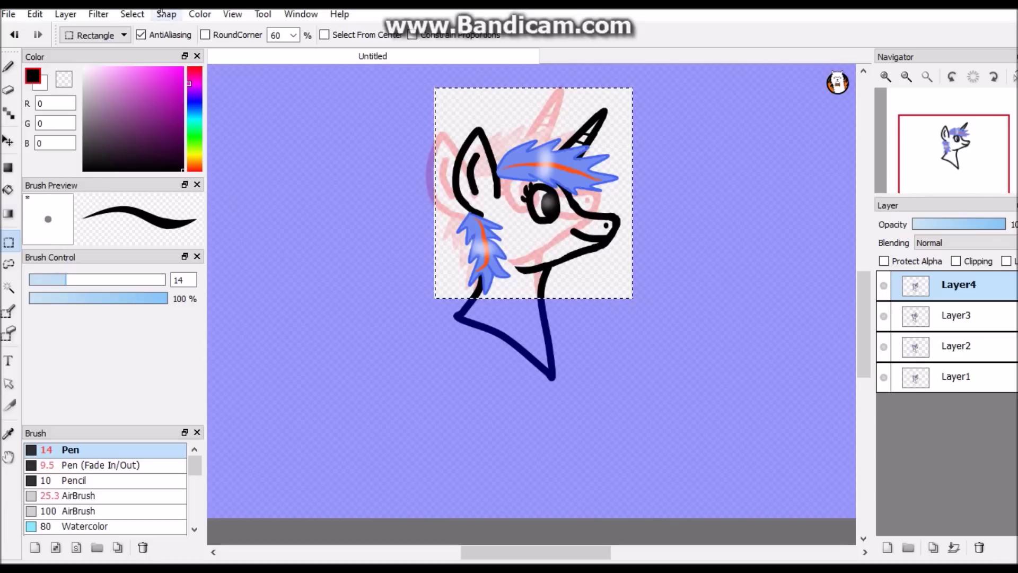
- Rotate the pasted head further counter-clockwise, shift it up-left, apply and deselect
{"action": "left_click", "coordinate": [132, 14]}
{"action": "left_click", "coordinate": [167, 170]}
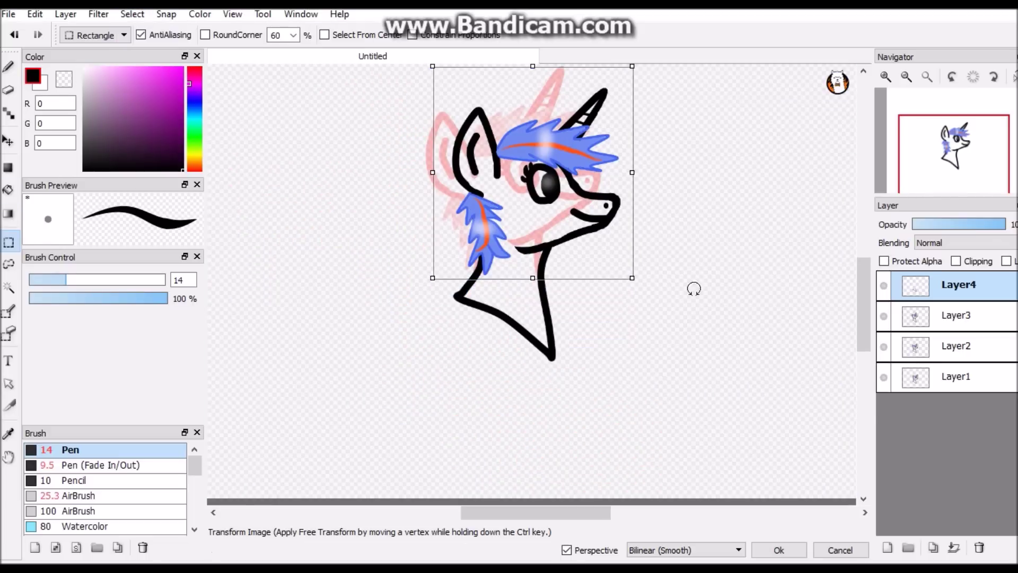
{"action": "scroll", "coordinate": [684, 270], "scroll_direction": "down", "scroll_amount": 3}
{"action": "scroll", "coordinate": [670, 167], "scroll_direction": "up", "scroll_amount": 3}
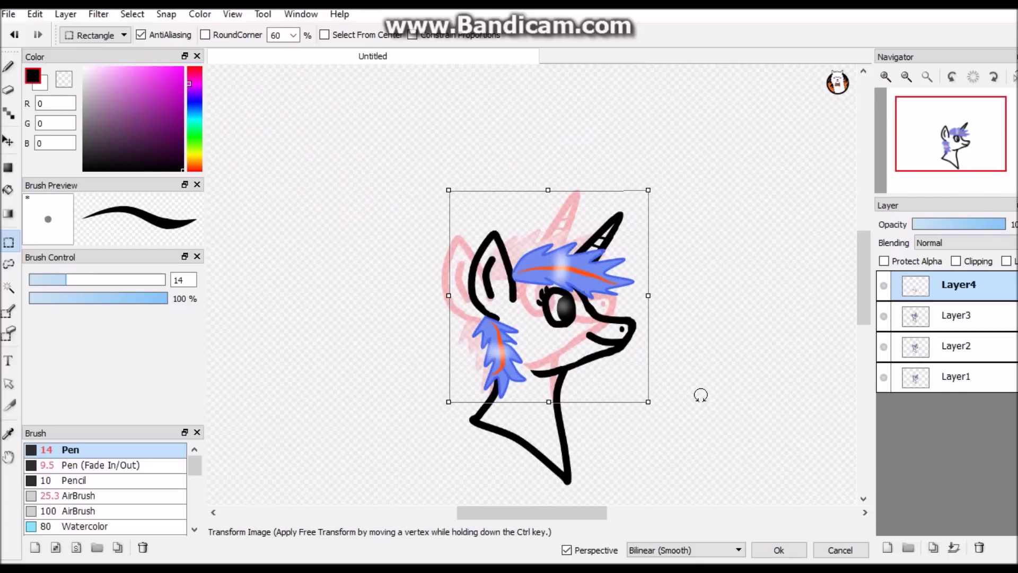
{"action": "left_click_drag", "start_coordinate": [700, 395], "coordinate": [722, 337]}
{"action": "left_click_drag", "start_coordinate": [560, 345], "coordinate": [516, 331]}
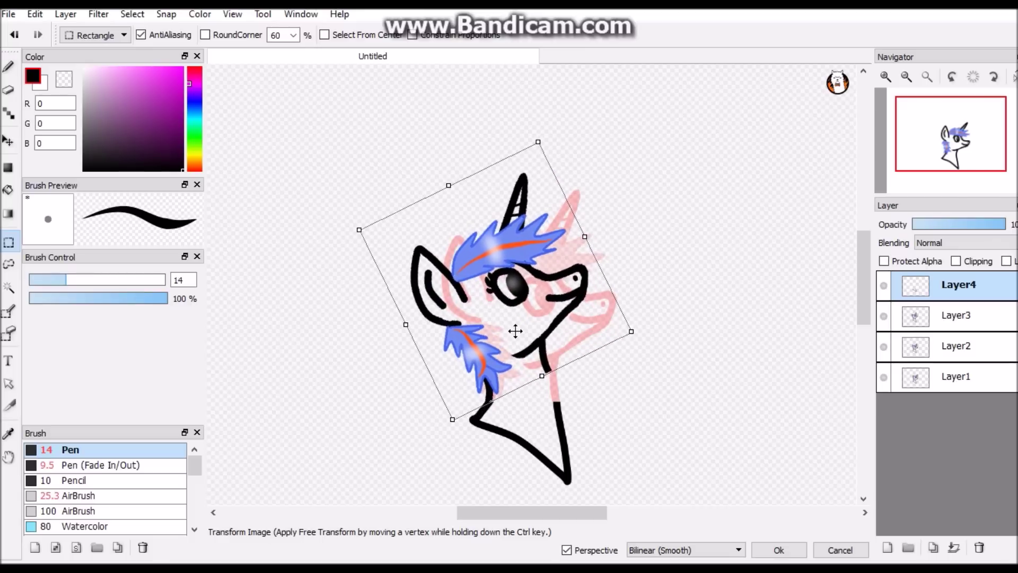
{"action": "left_click_drag", "start_coordinate": [677, 348], "coordinate": [663, 367]}
{"action": "left_click_drag", "start_coordinate": [554, 326], "coordinate": [565, 328]}
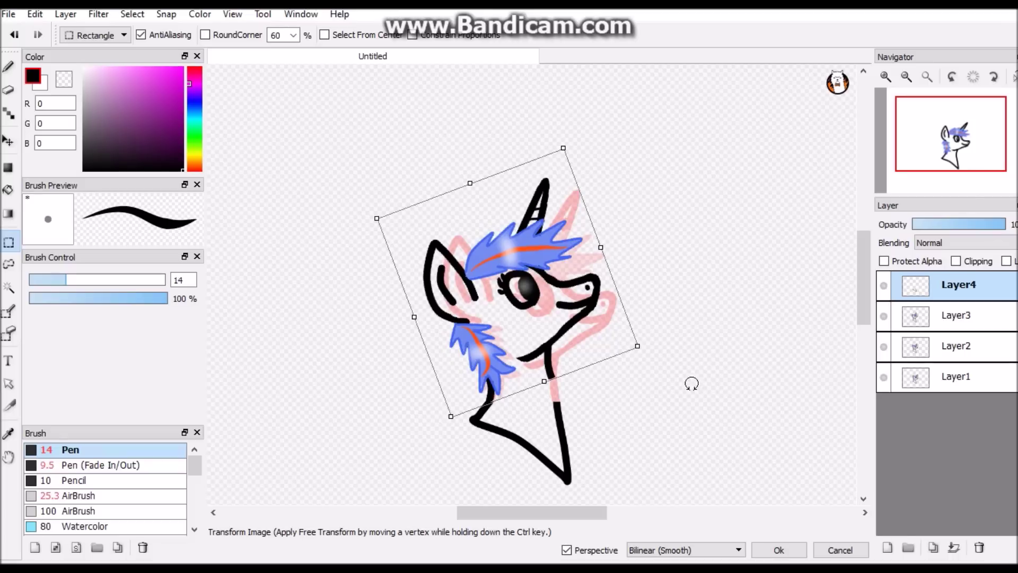
{"action": "key", "text": "Escape"}
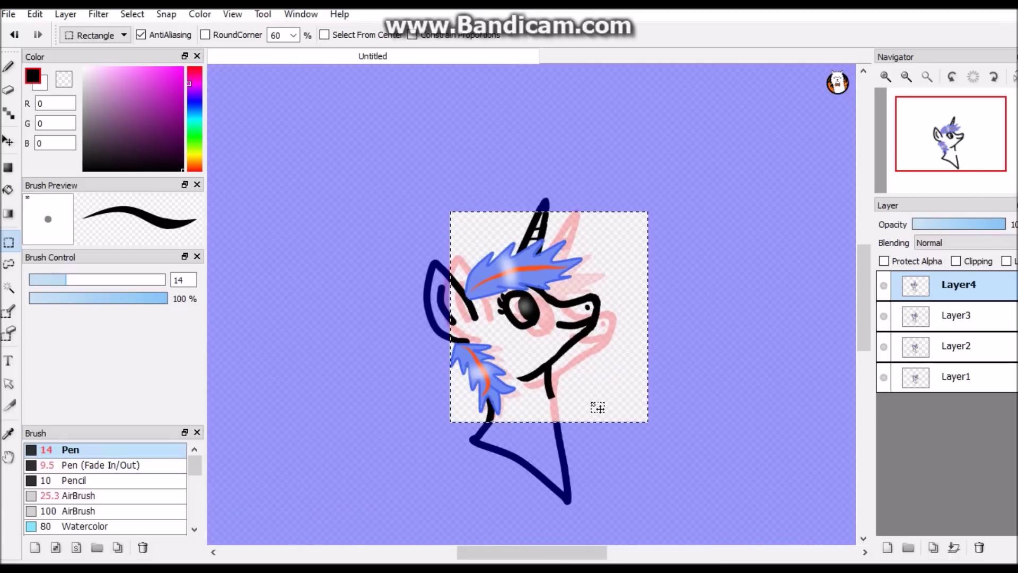
{"action": "key", "text": "ctrl+d"}
- Patch the pink gap on the neck's right edge and join the neck line with pen
{"action": "left_click", "coordinate": [8, 67]}
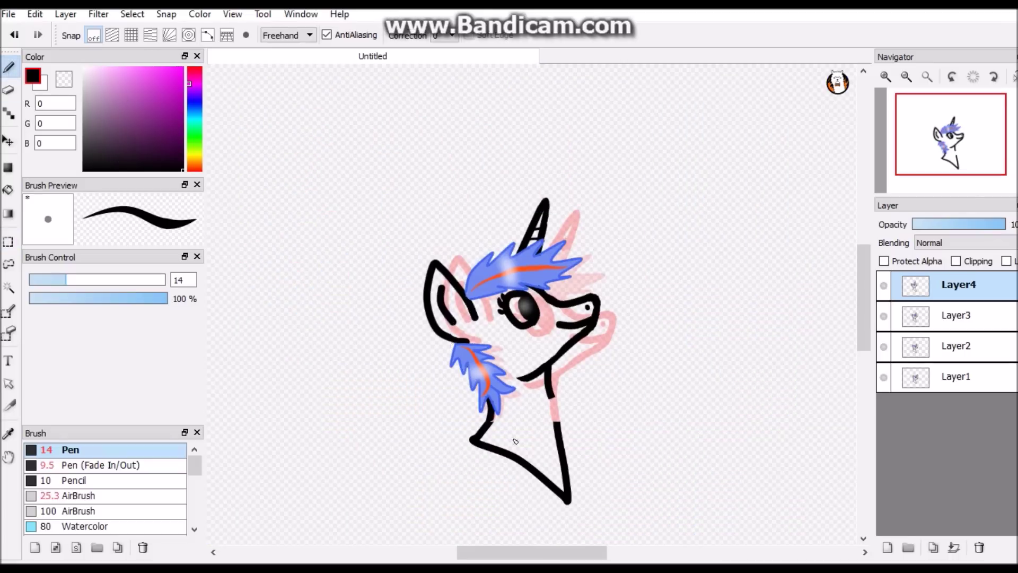
{"action": "scroll", "coordinate": [515, 441], "scroll_direction": "up", "scroll_amount": 4}
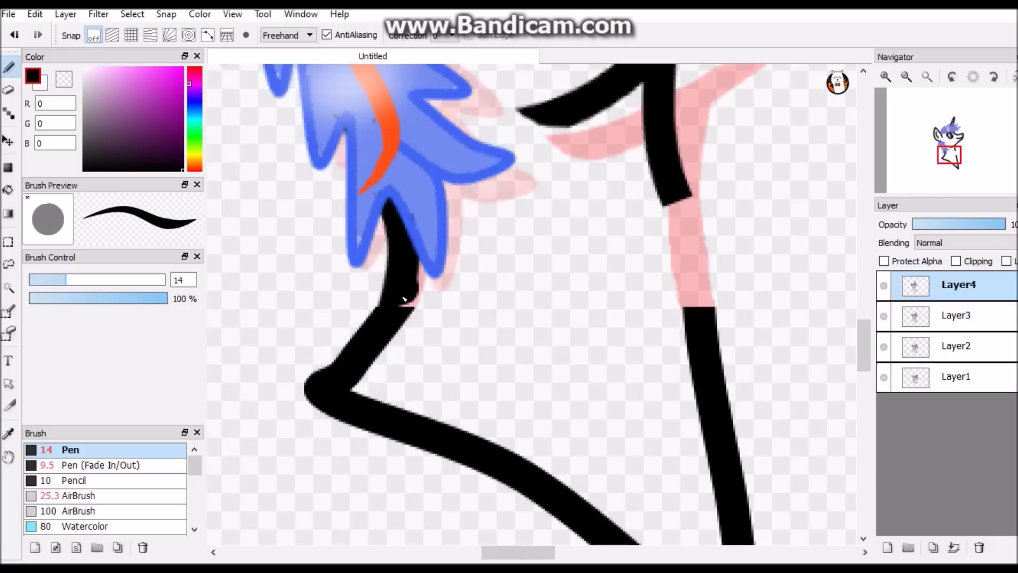
{"action": "left_click_drag", "start_coordinate": [404, 300], "coordinate": [392, 325]}
{"action": "left_click_drag", "start_coordinate": [675, 185], "coordinate": [703, 322]}
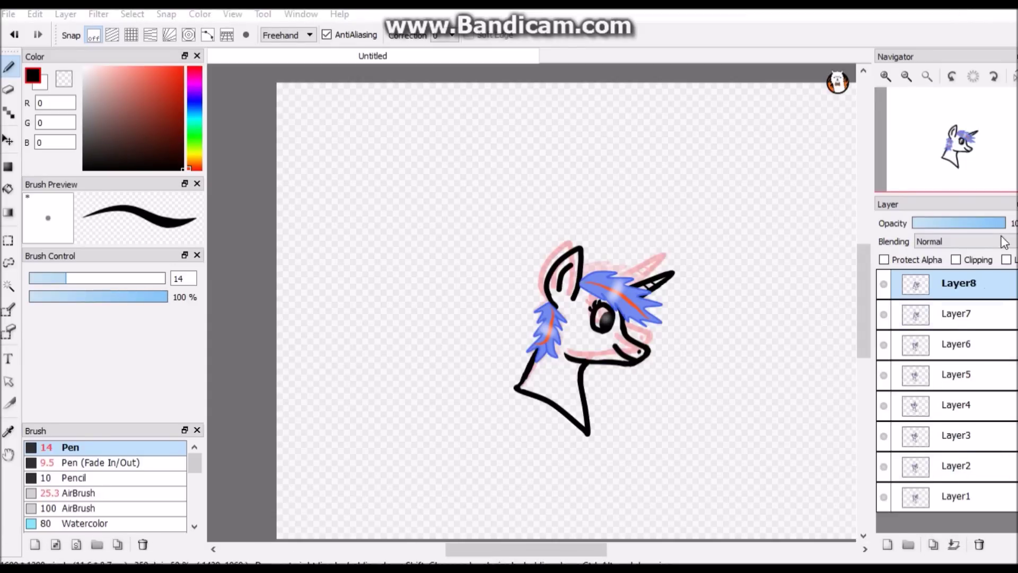
- Check the Layer8 frame and return to the first frame, Layer1
{"action": "left_click", "coordinate": [961, 501]}
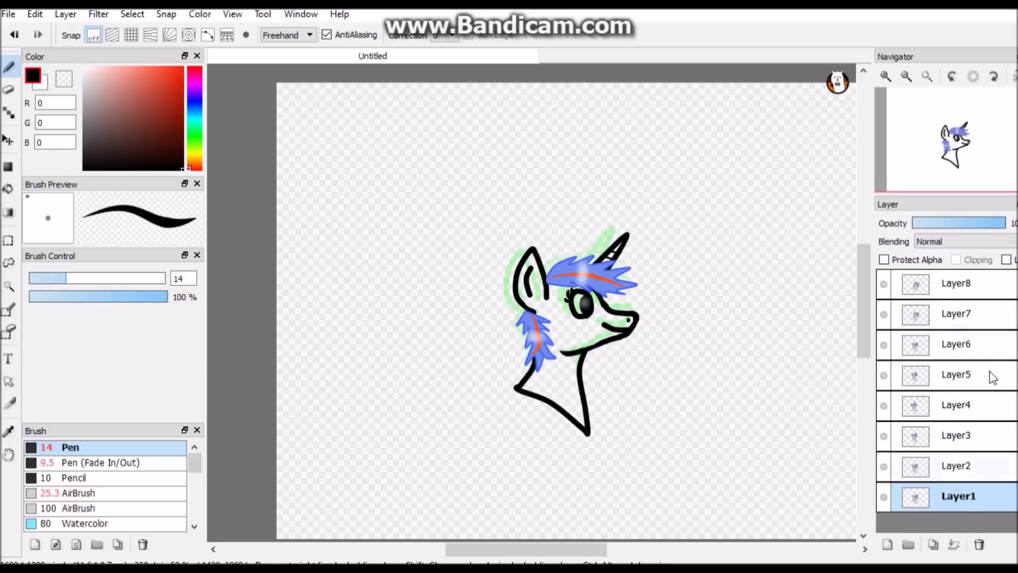
{"action": "left_click", "coordinate": [981, 277]}
{"action": "left_click", "coordinate": [935, 507]}
- Try AutoPlay from the View menu and turn on Onion Skin Mode
{"action": "left_click", "coordinate": [232, 16]}
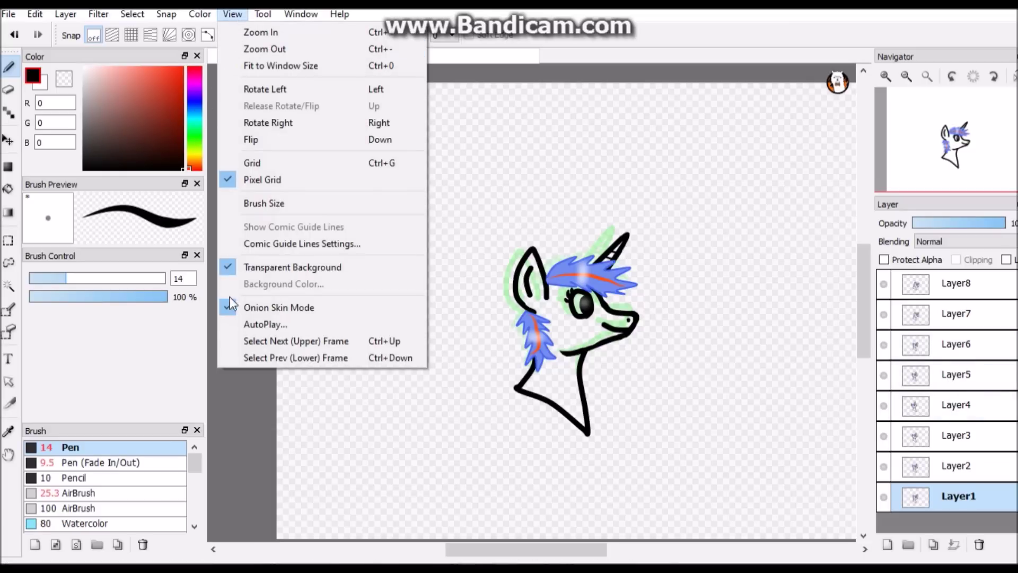
{"action": "left_click", "coordinate": [263, 318]}
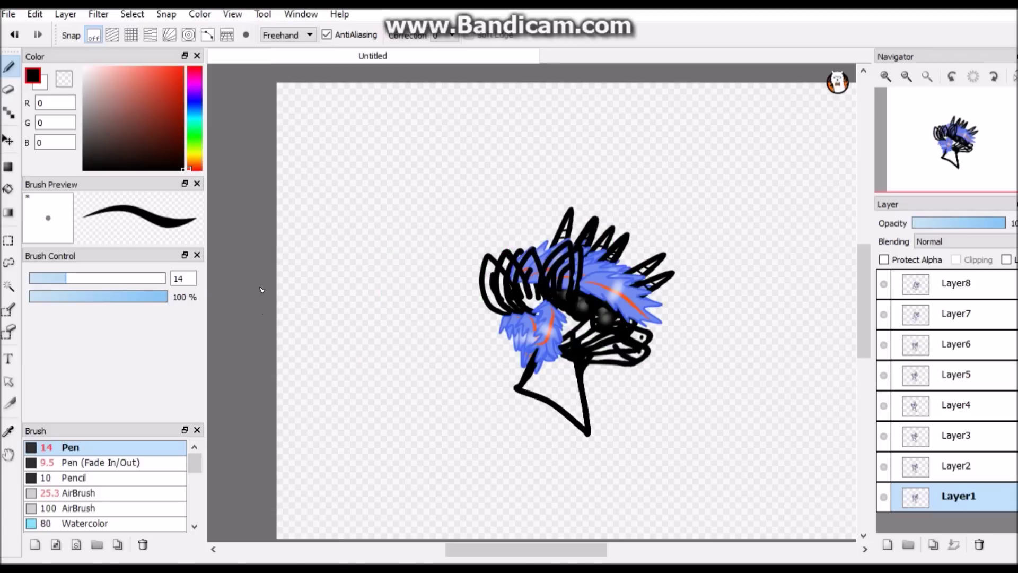
{"action": "left_click", "coordinate": [237, 13]}
{"action": "left_click", "coordinate": [273, 304]}
{"action": "left_click", "coordinate": [232, 14]}
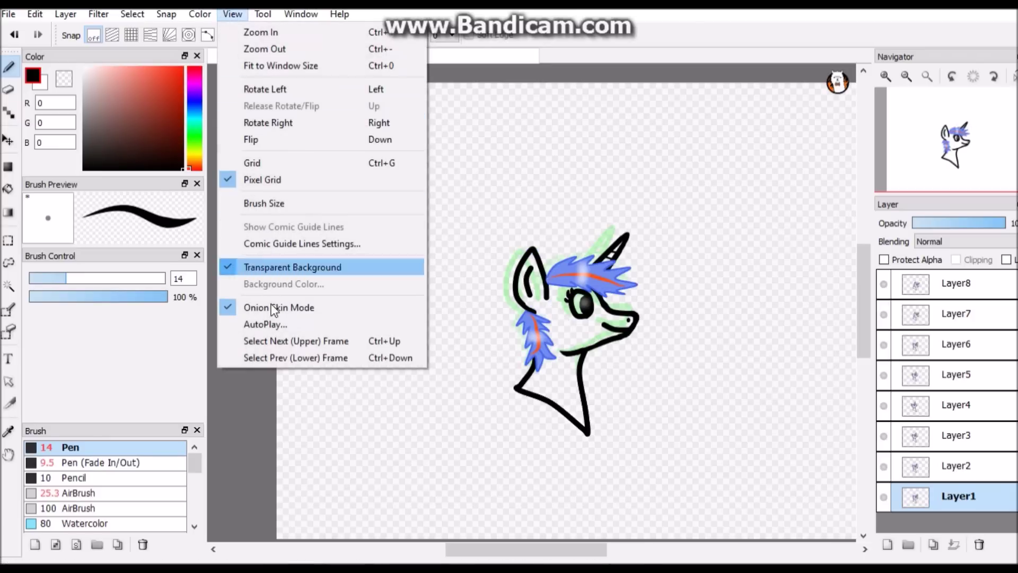
- Start the AutoPlay preview and try it at 30 fps, then 24 fps
{"action": "left_click", "coordinate": [272, 324]}
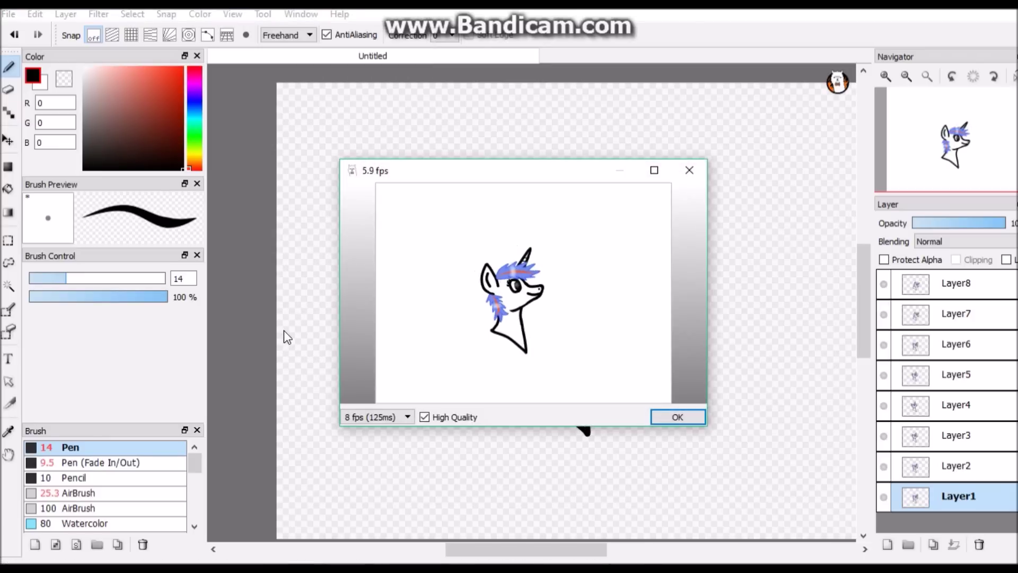
{"action": "left_click", "coordinate": [373, 417]}
{"action": "left_click", "coordinate": [375, 428]}
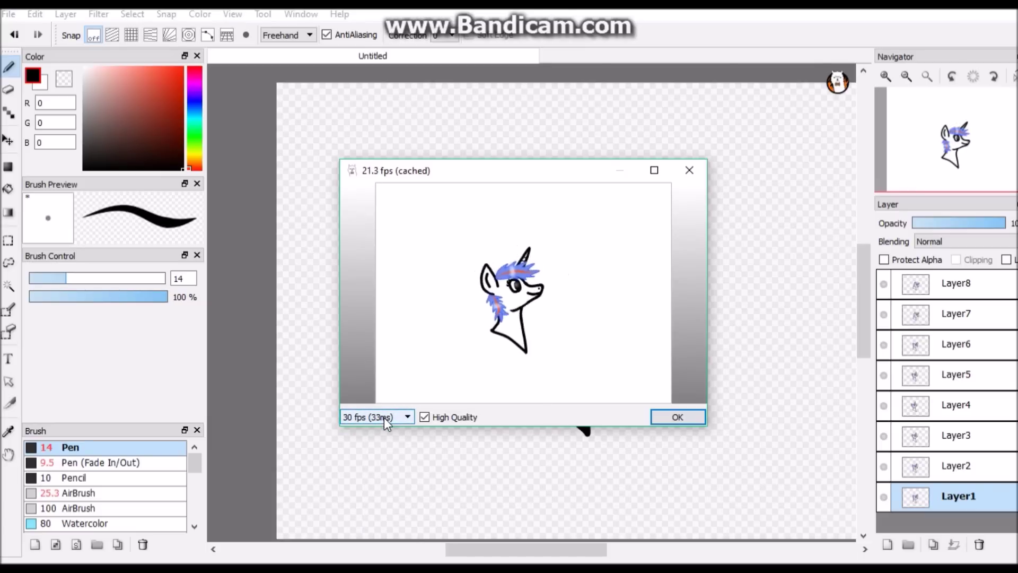
{"action": "left_click", "coordinate": [384, 417]}
{"action": "key", "text": "Down"}
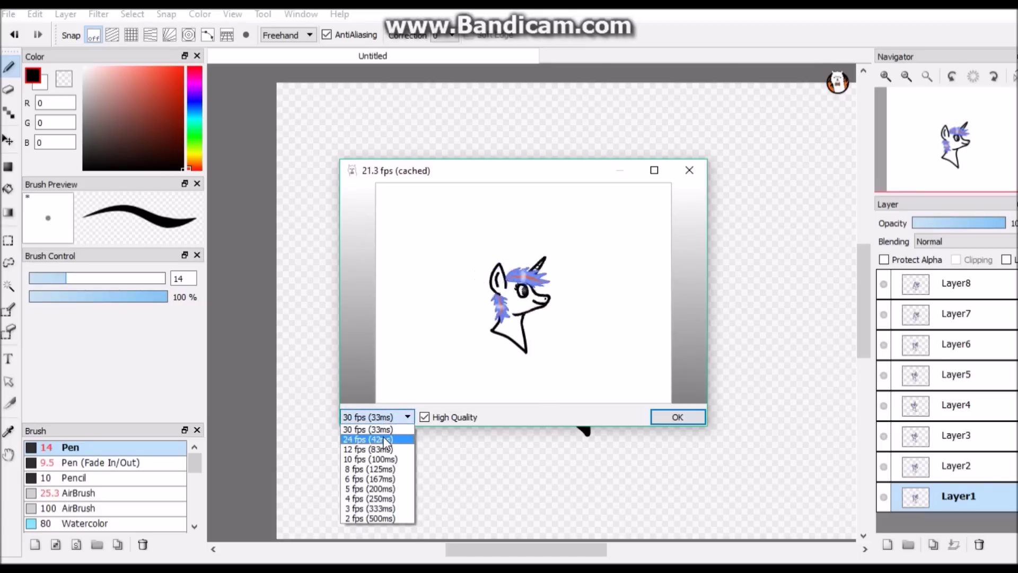
{"action": "key", "text": "Return"}
- Try 12 fps and 24 fps, finally settling the preview on 30 fps (33ms)
{"action": "left_click", "coordinate": [384, 418]}
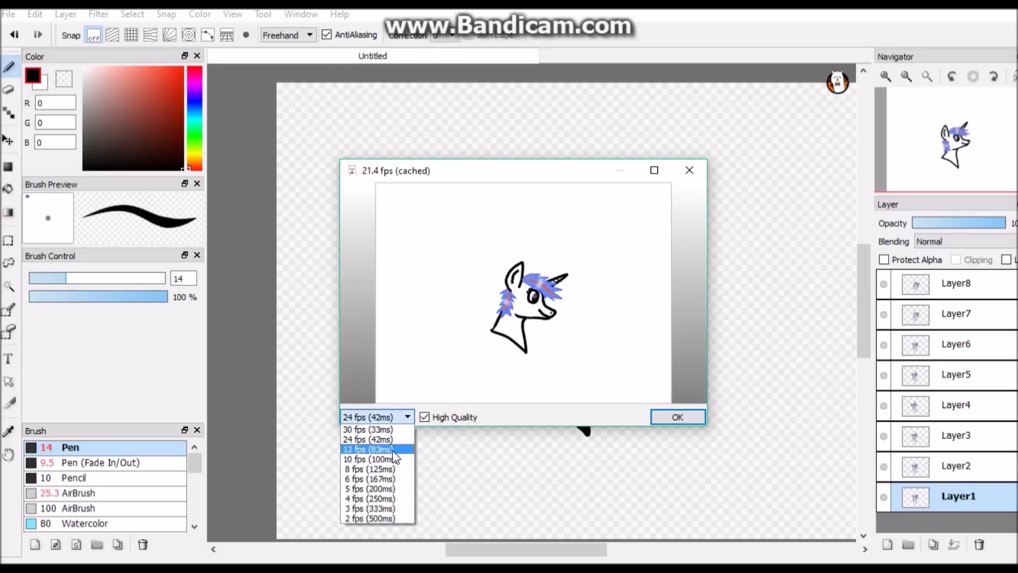
{"action": "left_click", "coordinate": [392, 451]}
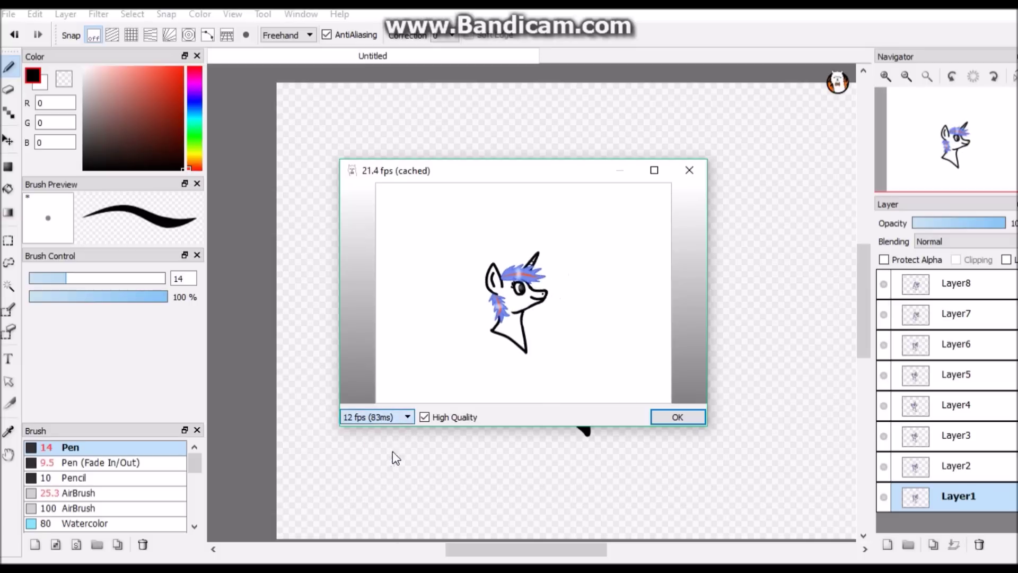
{"action": "left_click", "coordinate": [387, 419]}
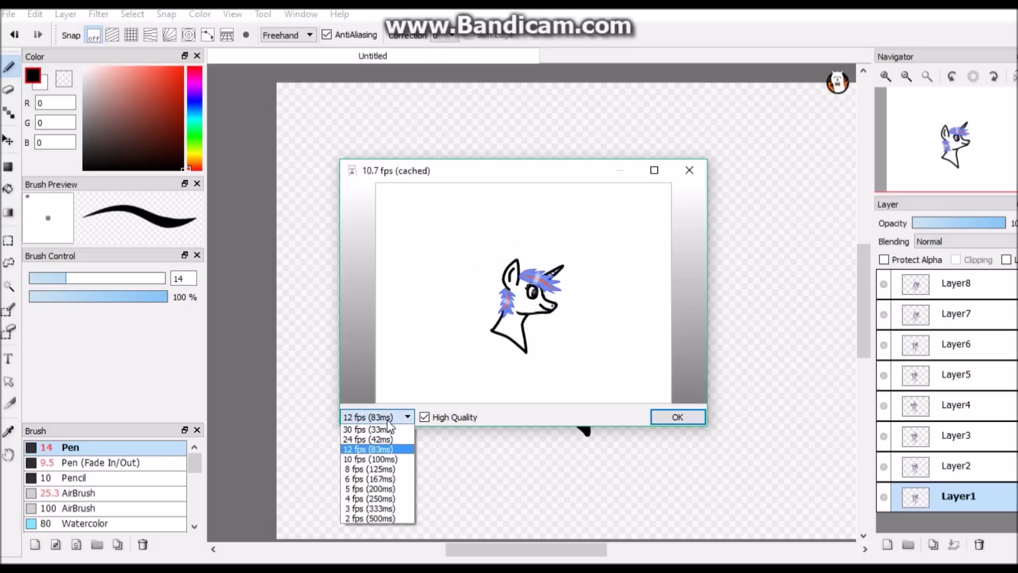
{"action": "left_click", "coordinate": [386, 440]}
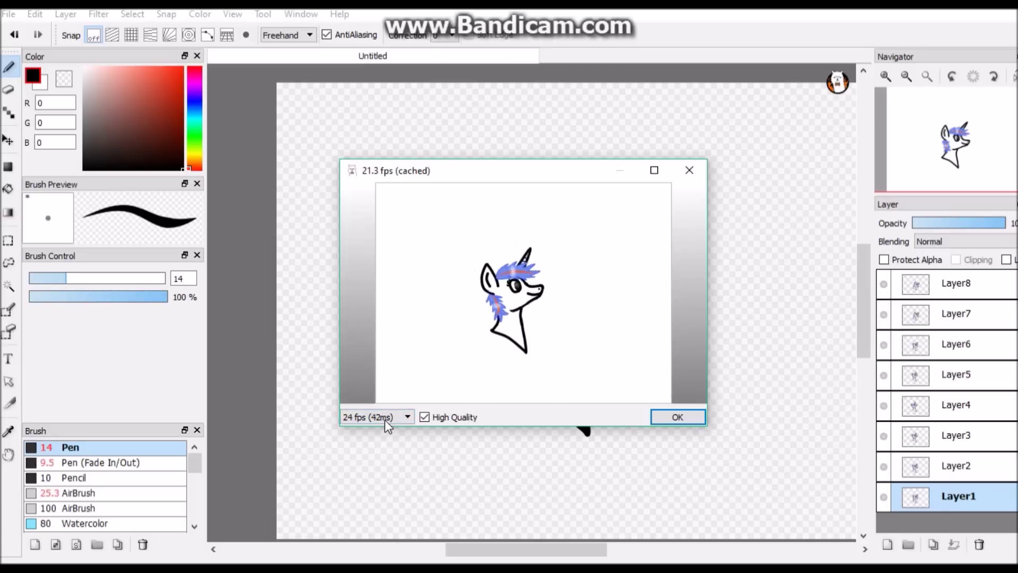
{"action": "left_click", "coordinate": [384, 418]}
{"action": "left_click", "coordinate": [384, 420]}
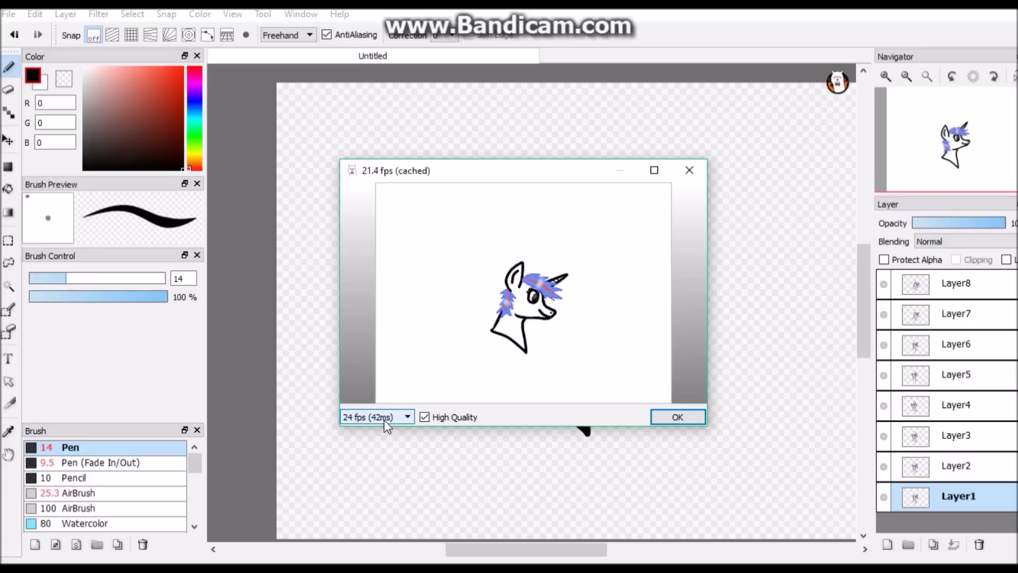
{"action": "left_click", "coordinate": [383, 418]}
{"action": "left_click", "coordinate": [382, 431]}
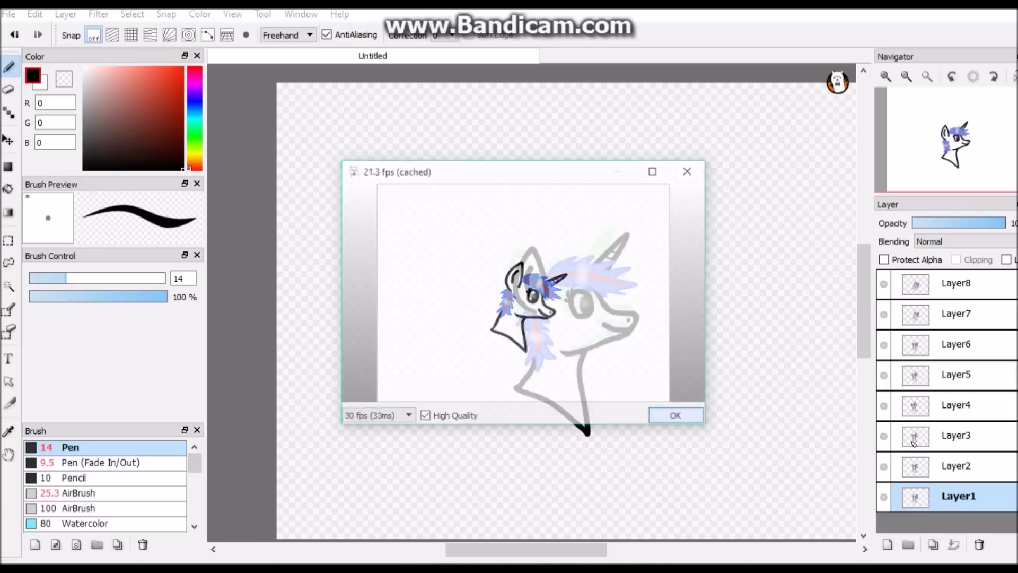
- Close the preview and step through frames Layer2 to Layer8, then back to Layer1
{"action": "key", "text": "Escape"}
{"action": "left_click", "coordinate": [969, 467]}
{"action": "left_click", "coordinate": [964, 438]}
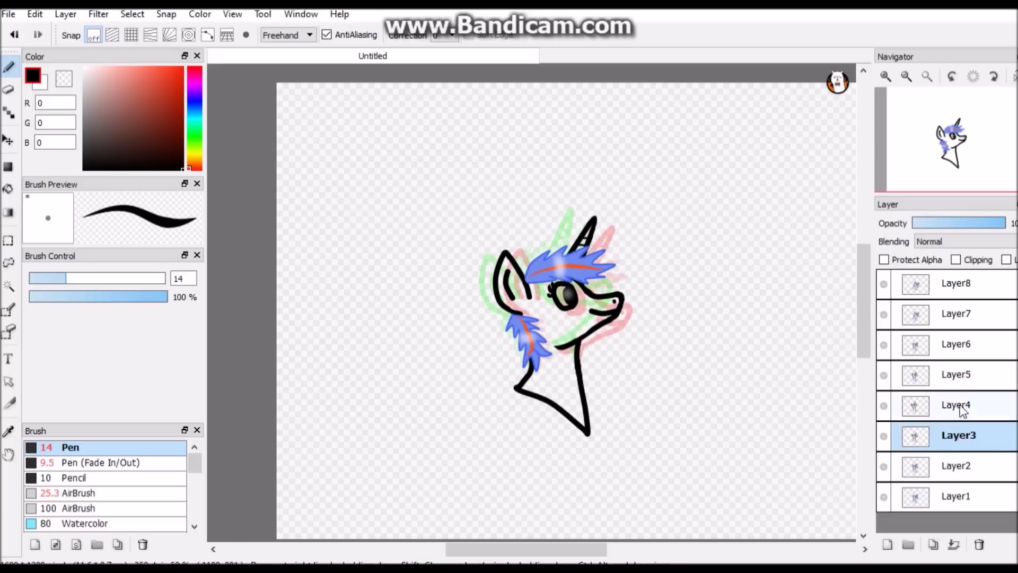
{"action": "left_click", "coordinate": [959, 406]}
{"action": "left_click", "coordinate": [957, 371]}
{"action": "left_click", "coordinate": [957, 352]}
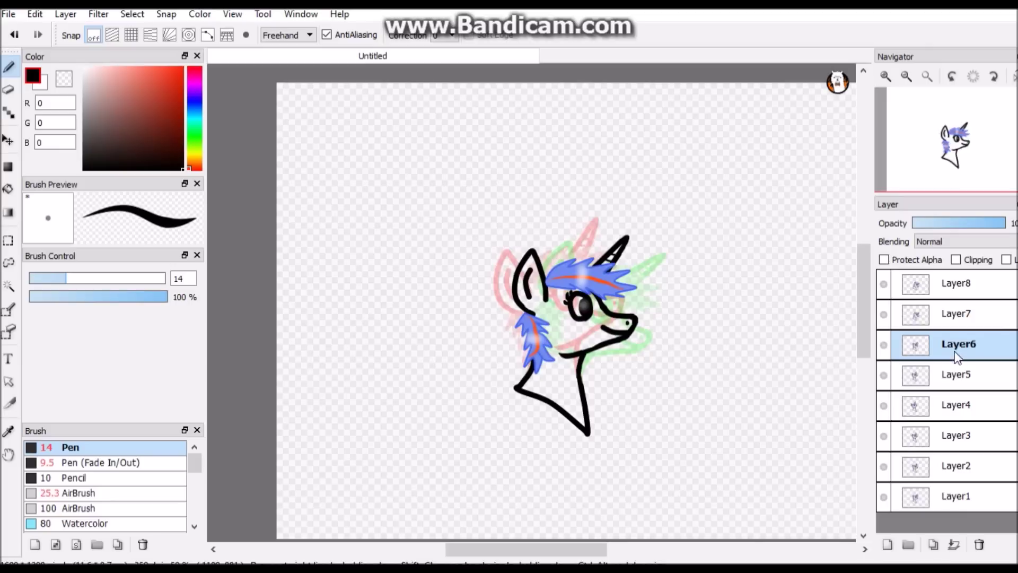
{"action": "left_click", "coordinate": [949, 317]}
{"action": "left_click", "coordinate": [955, 286]}
{"action": "left_click", "coordinate": [957, 495]}
- Flip through Layer2 to Layer8 a second time, then return to Layer1
{"action": "left_click", "coordinate": [957, 463]}
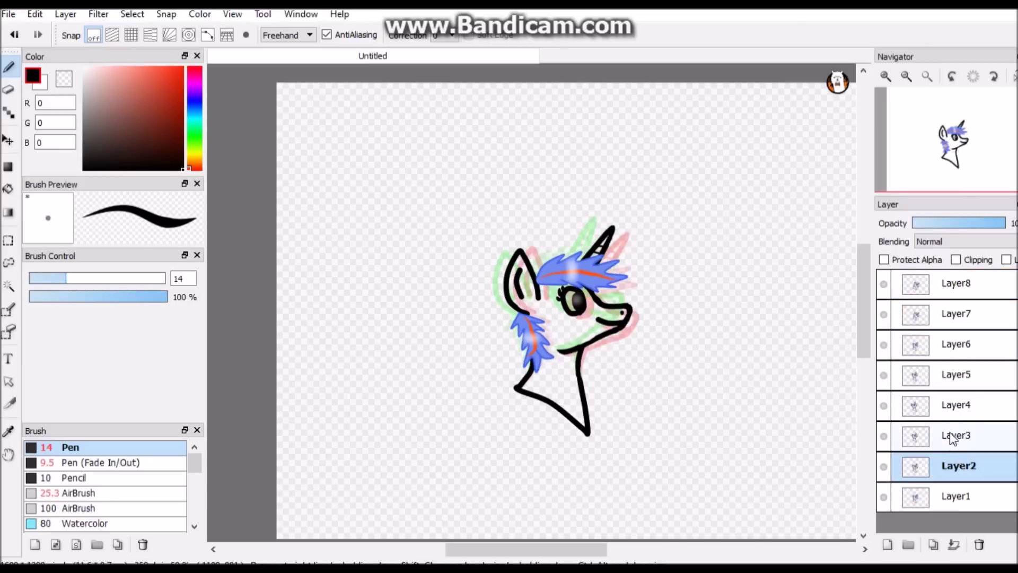
{"action": "left_click", "coordinate": [953, 437]}
{"action": "left_click", "coordinate": [953, 404]}
{"action": "left_click", "coordinate": [950, 376]}
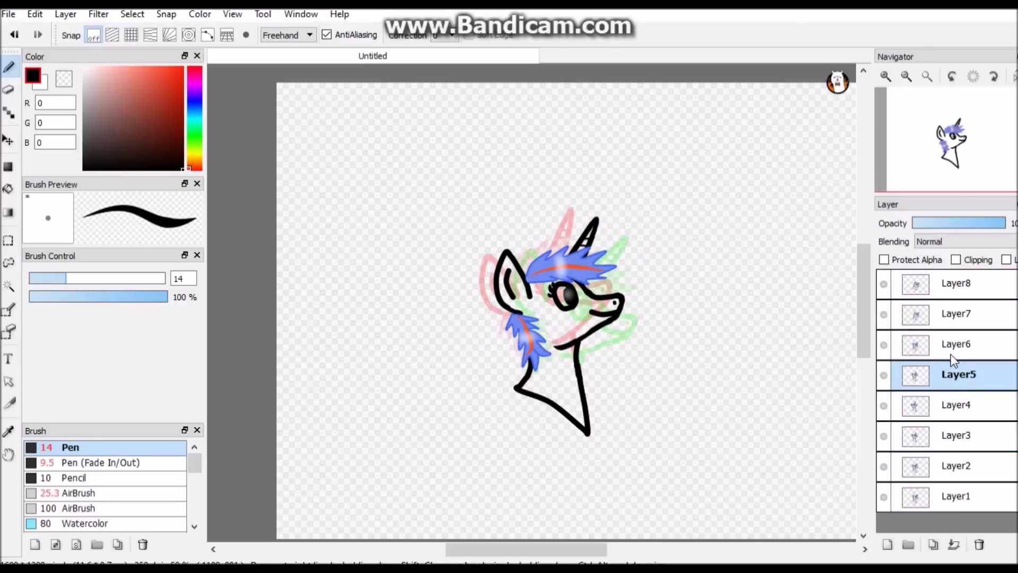
{"action": "left_click", "coordinate": [954, 353]}
{"action": "left_click", "coordinate": [953, 317]}
{"action": "left_click", "coordinate": [963, 290]}
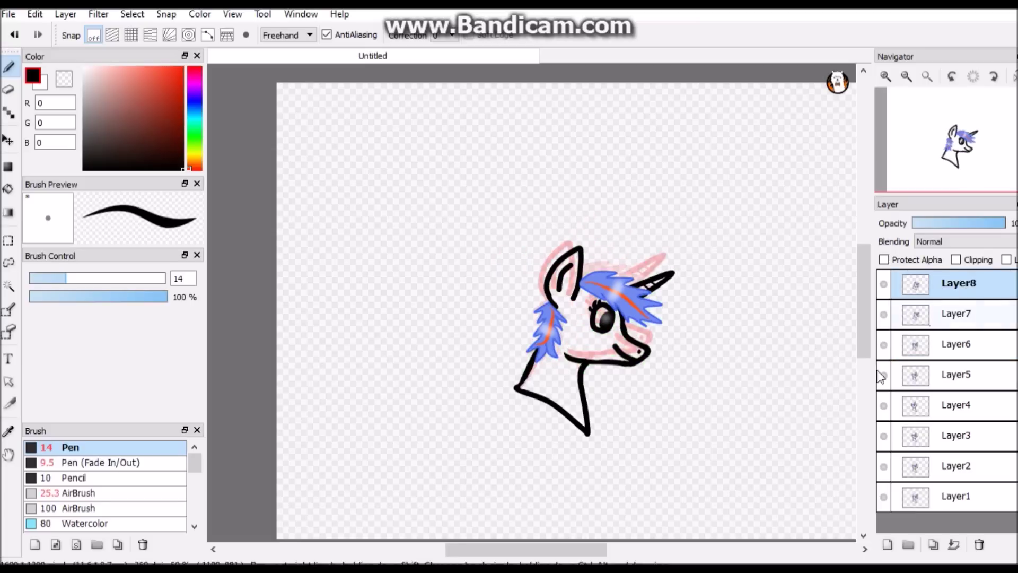
{"action": "scroll", "coordinate": [801, 349], "scroll_direction": "down", "scroll_amount": 1}
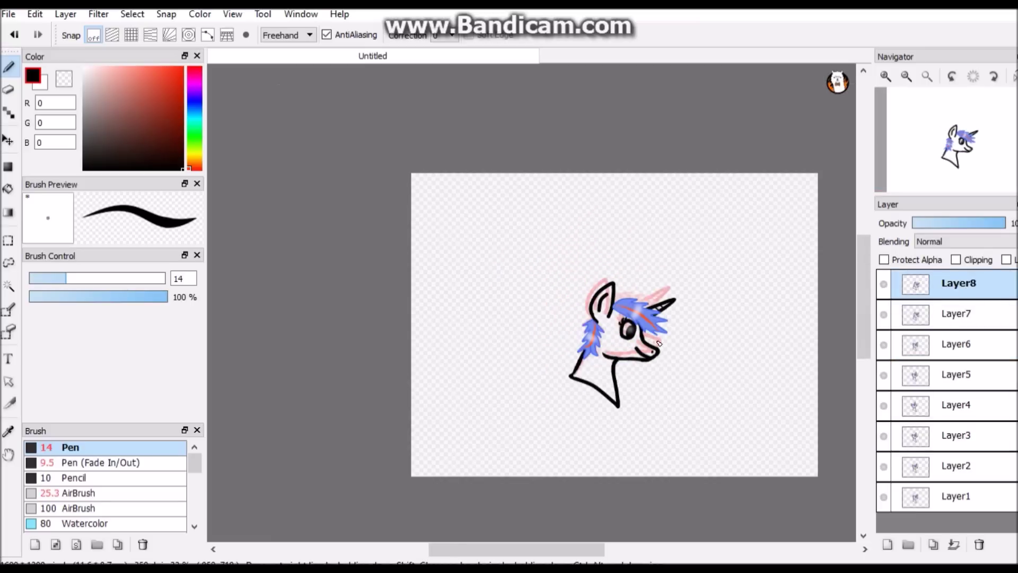
{"action": "scroll", "coordinate": [680, 329], "scroll_direction": "up", "scroll_amount": 4}
{"action": "scroll", "coordinate": [660, 460], "scroll_direction": "down", "scroll_amount": 3}
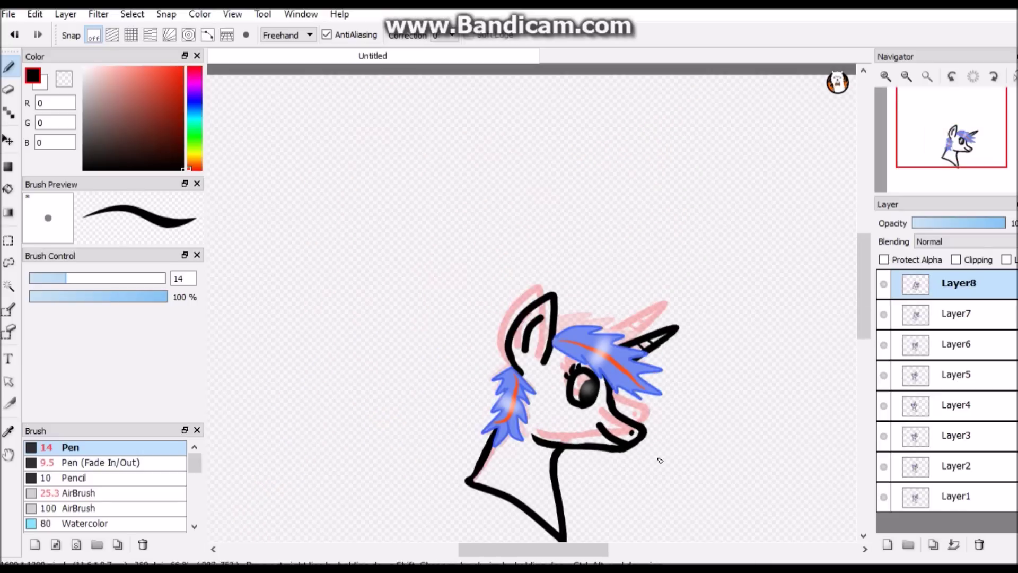
{"action": "left_click", "coordinate": [930, 503]}
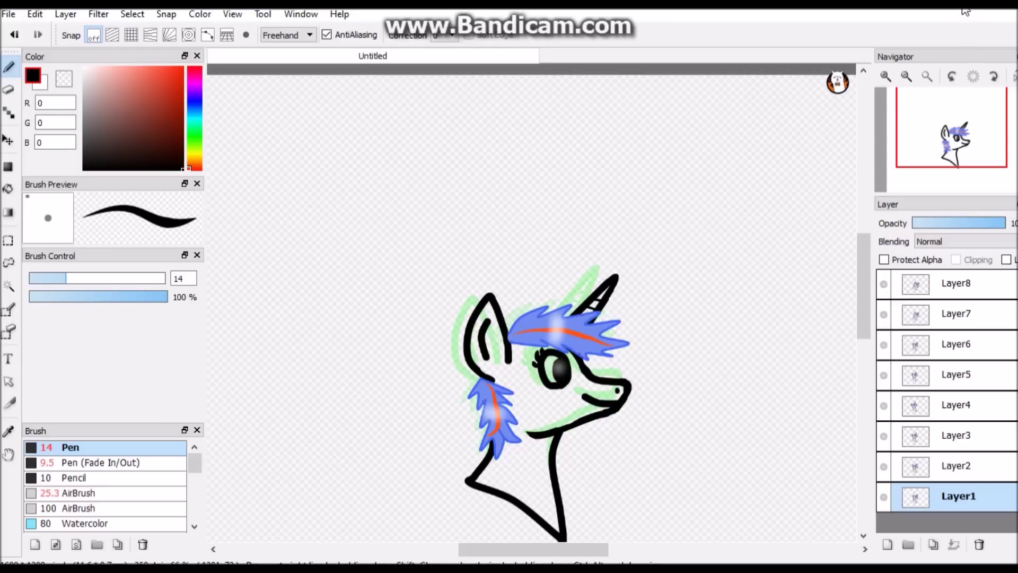
- Export the layers with File > Export Layers (Onion Skin Mode) to the chosen folder
{"action": "left_click", "coordinate": [9, 14]}
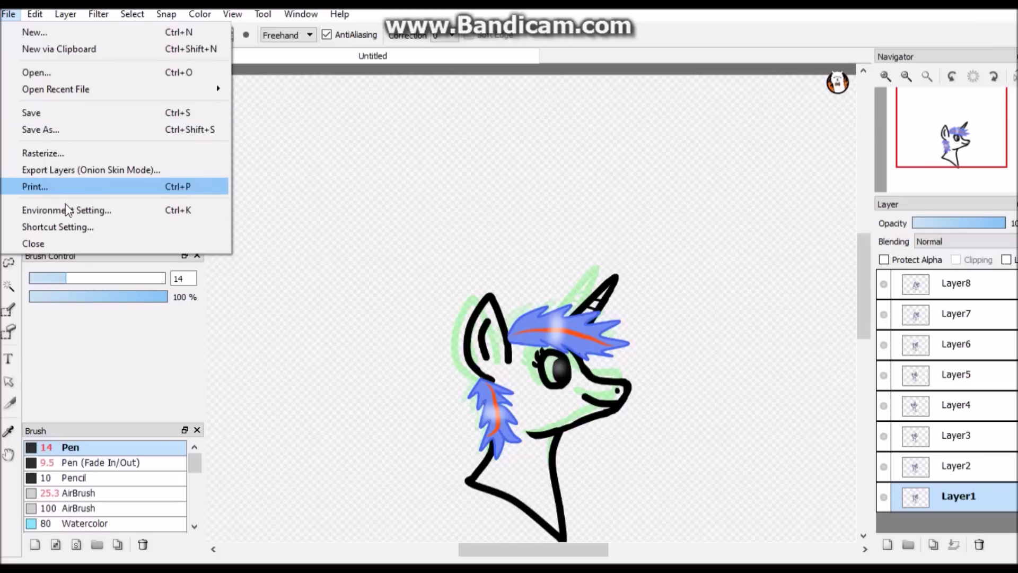
{"action": "left_click", "coordinate": [81, 175]}
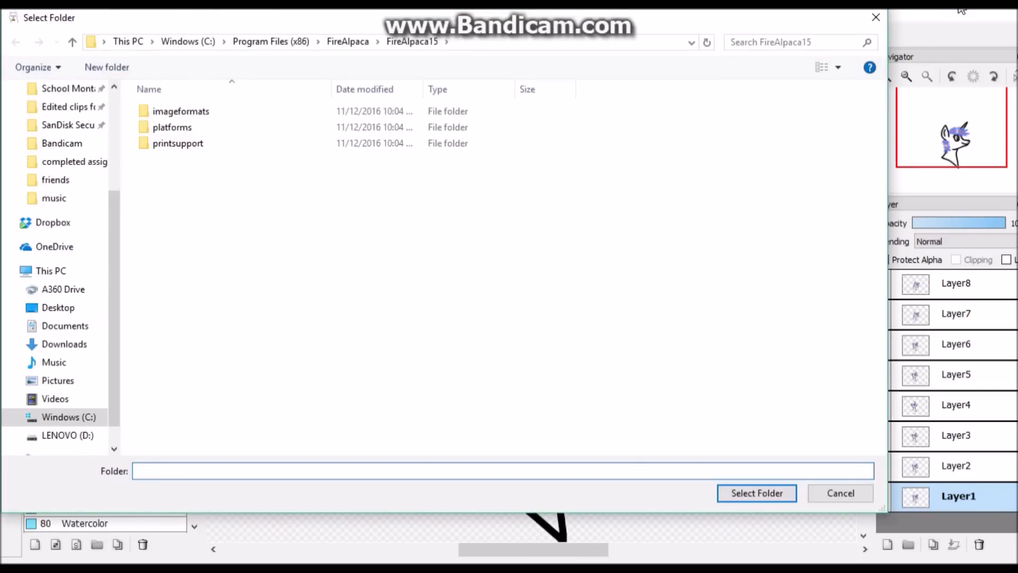
{"action": "key", "text": "Return"}
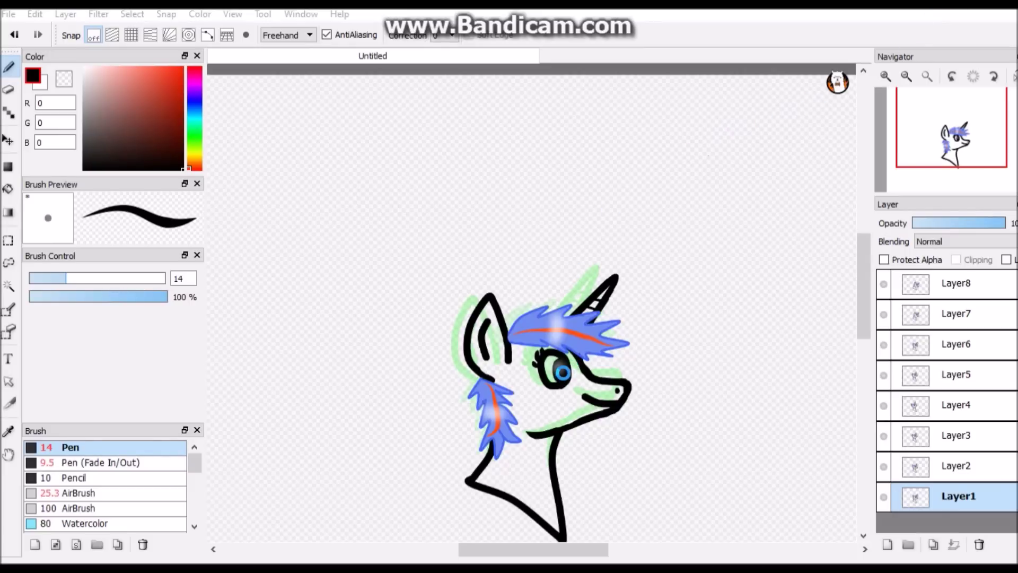
{"action": "left_click", "coordinate": [563, 373]}
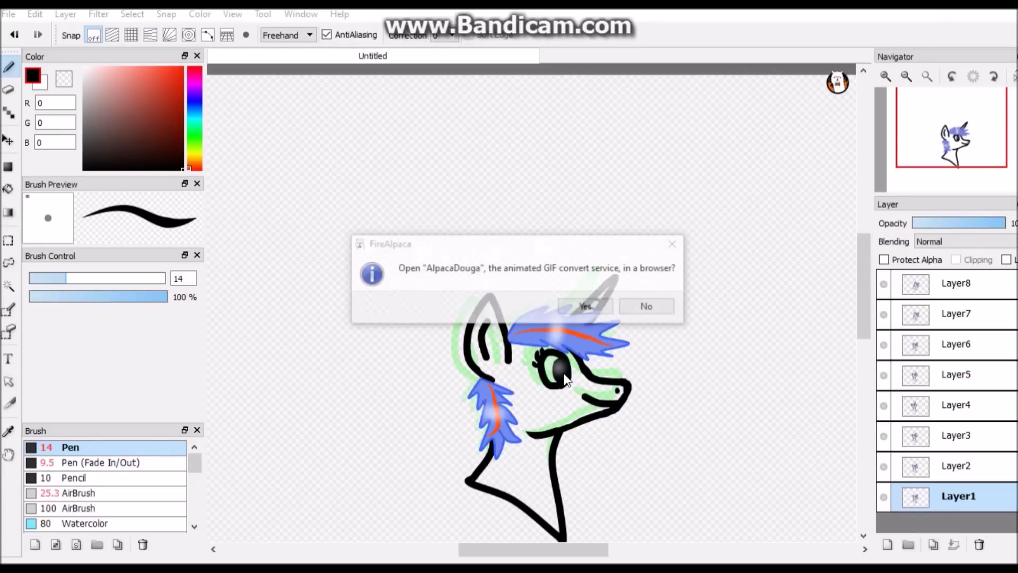
- Open AlpacaDouga in the browser and upload frames 000.png through 007.png
{"action": "left_click", "coordinate": [587, 306]}
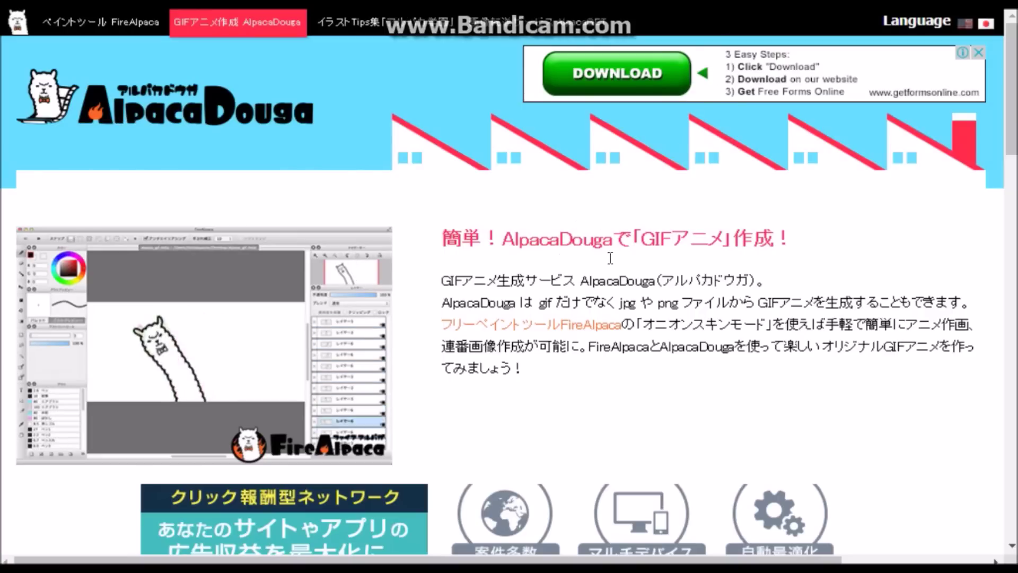
{"action": "scroll", "coordinate": [587, 318], "scroll_direction": "down", "scroll_amount": 6}
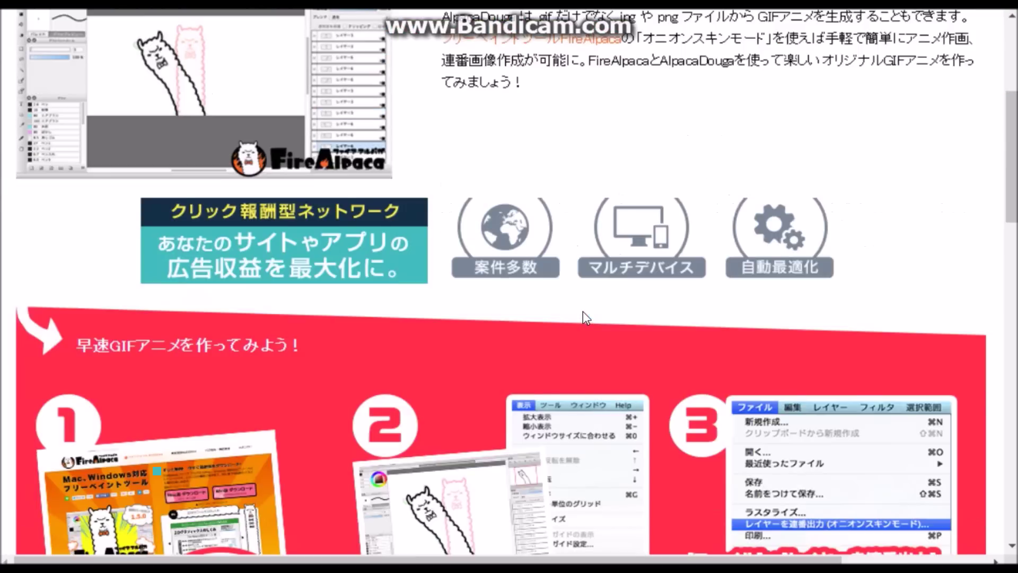
{"action": "scroll", "coordinate": [583, 311], "scroll_direction": "down", "scroll_amount": 5}
{"action": "scroll", "coordinate": [583, 310], "scroll_direction": "down", "scroll_amount": 7}
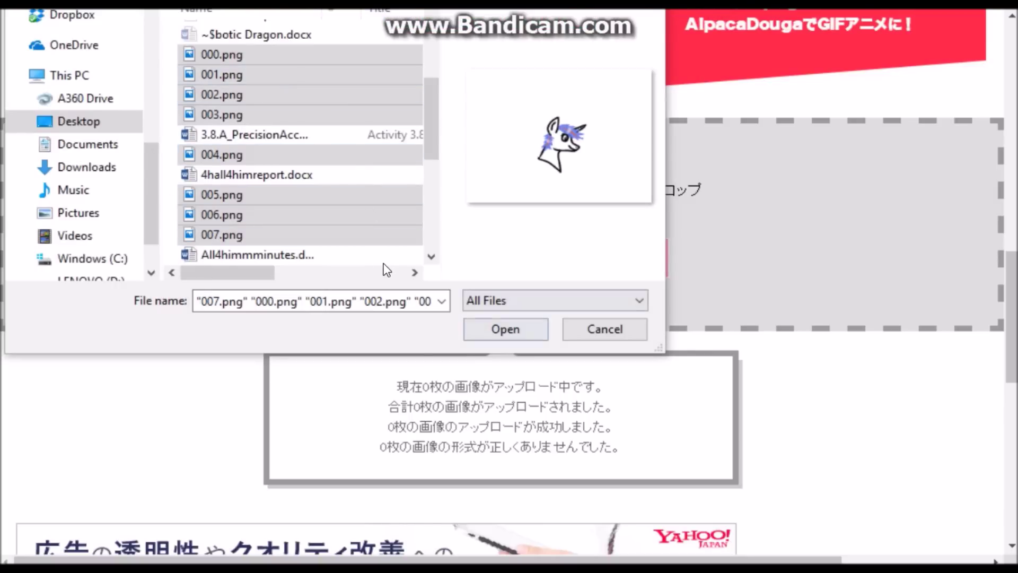
{"action": "key", "text": "Return"}
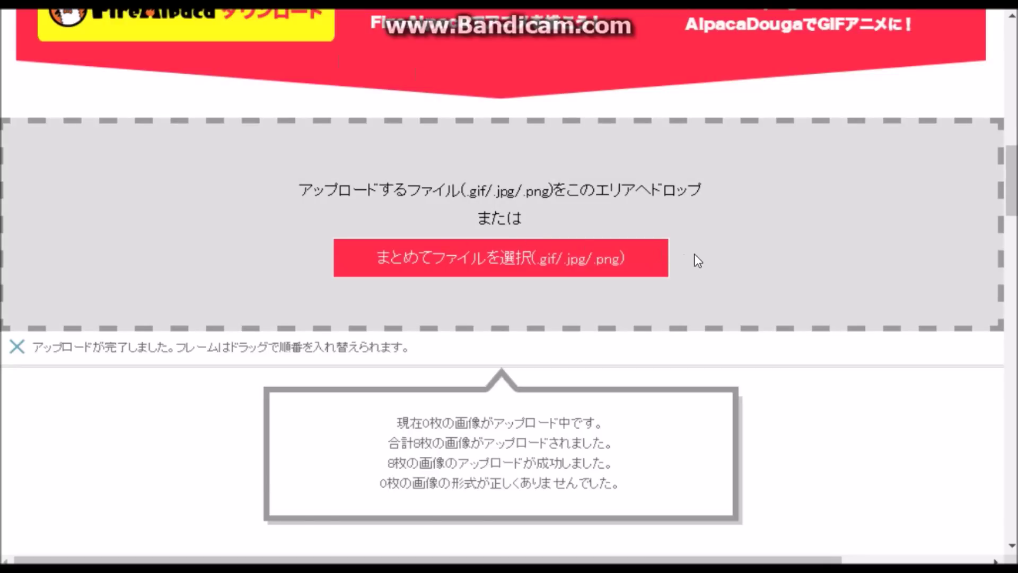
{"action": "scroll", "coordinate": [694, 257], "scroll_direction": "down", "scroll_amount": 2}
- Uncheck FireAlpaca logo insertion and set the frame rate to 30fps
{"action": "scroll", "coordinate": [688, 264], "scroll_direction": "down", "scroll_amount": 8}
{"action": "scroll", "coordinate": [670, 241], "scroll_direction": "down", "scroll_amount": 2}
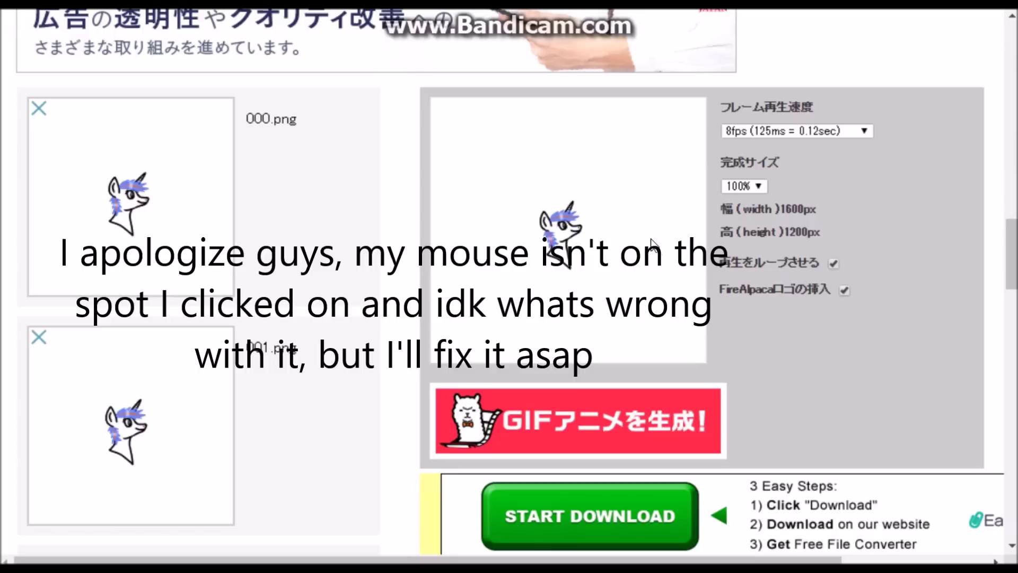
{"action": "left_click", "coordinate": [844, 289]}
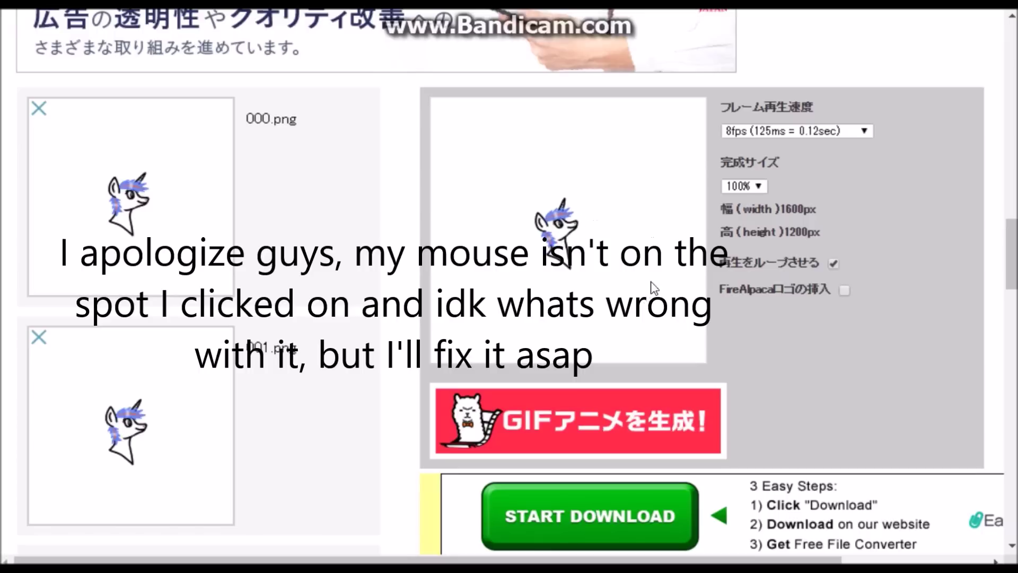
{"action": "key", "text": "alt+Down"}
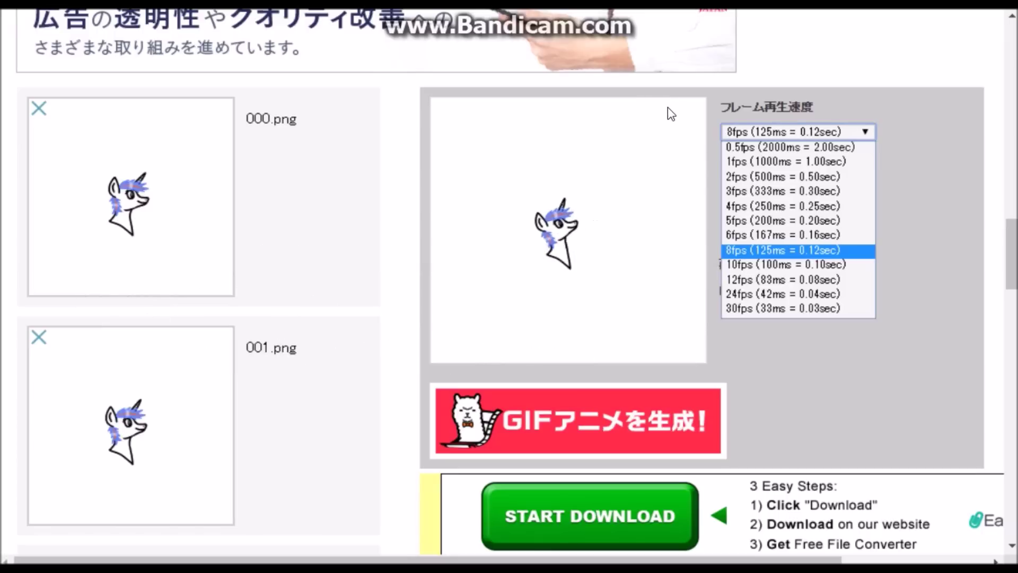
{"action": "key", "text": "Up"}
{"action": "key", "text": "Up"}
{"action": "key", "text": "Up"}
{"action": "key", "text": "Up"}
{"action": "key", "text": "Up"}
{"action": "key", "text": "Up"}
{"action": "key", "text": "Up"}
{"action": "key", "text": "Down"}
{"action": "key", "text": "Down"}
{"action": "key", "text": "Down"}
{"action": "key", "text": "Down"}
{"action": "key", "text": "Down"}
{"action": "key", "text": "Down"}
{"action": "key", "text": "Down"}
{"action": "key", "text": "Down"}
{"action": "key", "text": "Down"}
{"action": "key", "text": "Down"}
{"action": "key", "text": "Down"}
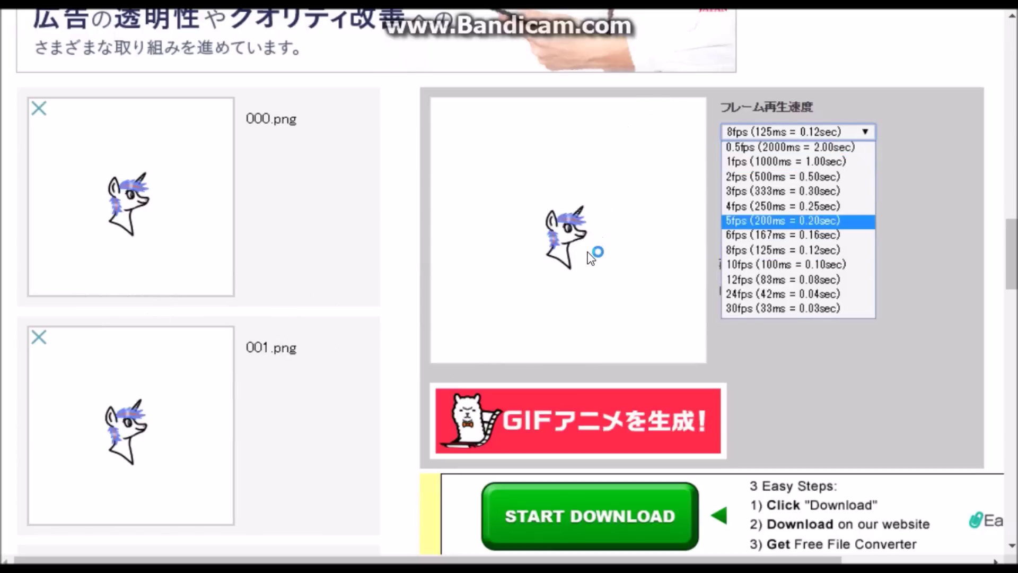
{"action": "key", "text": "Return"}
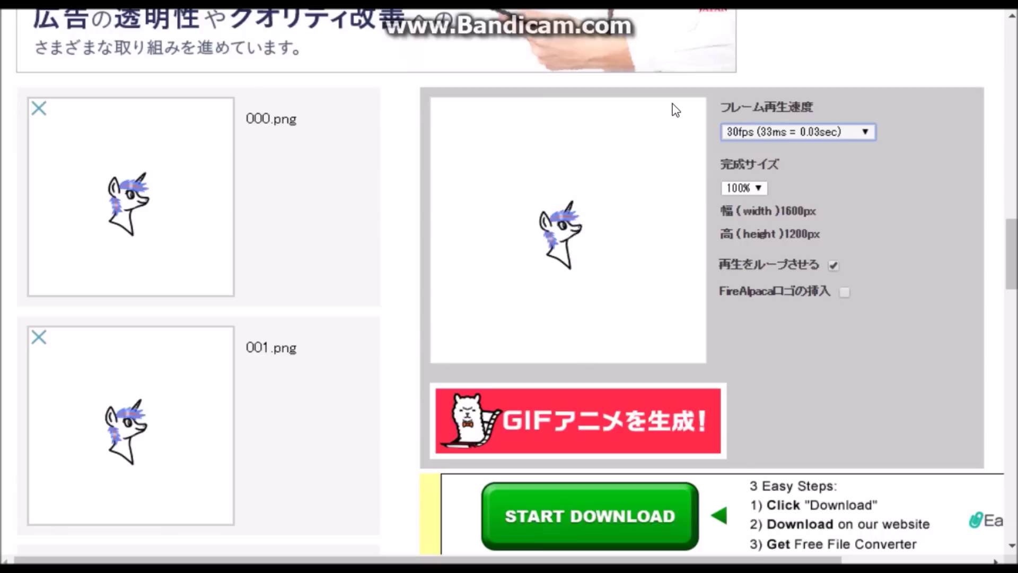
- Change the frame rate to 12fps (83ms) and generate the animated GIF
{"action": "key", "text": "alt+Down"}
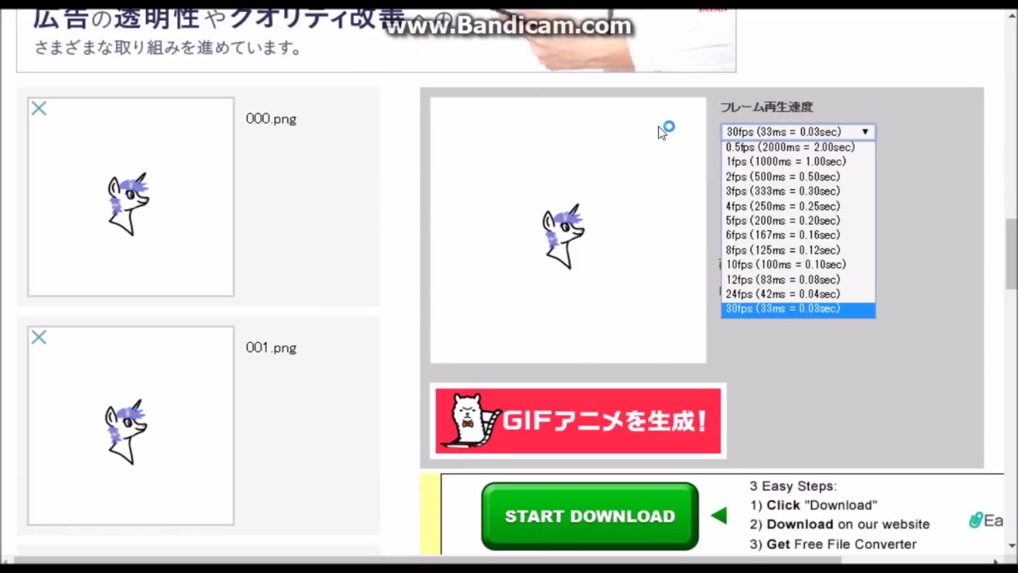
{"action": "key", "text": "Up"}
{"action": "key", "text": "Escape"}
{"action": "key", "text": "Up"}
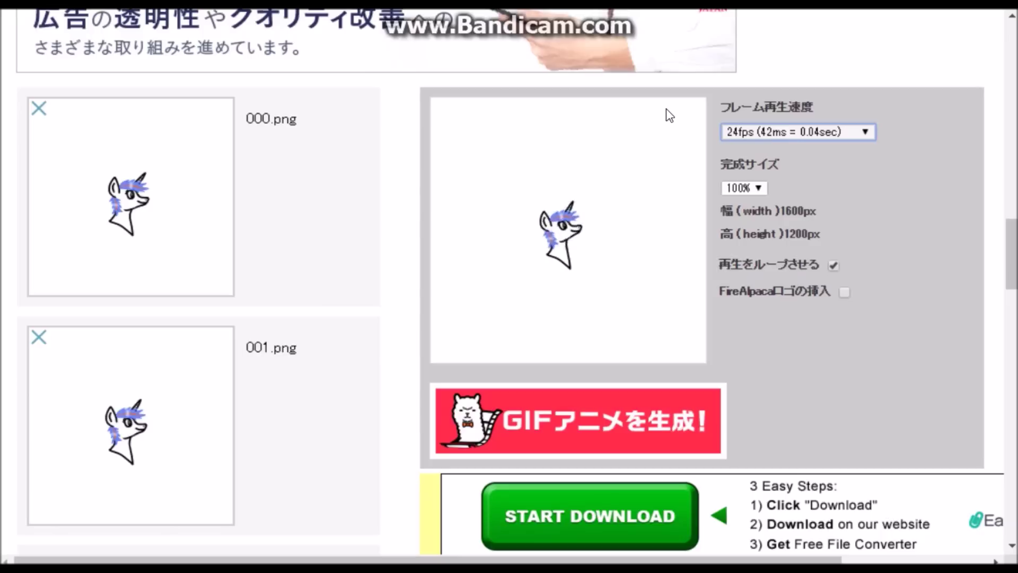
{"action": "key", "text": "alt+Down"}
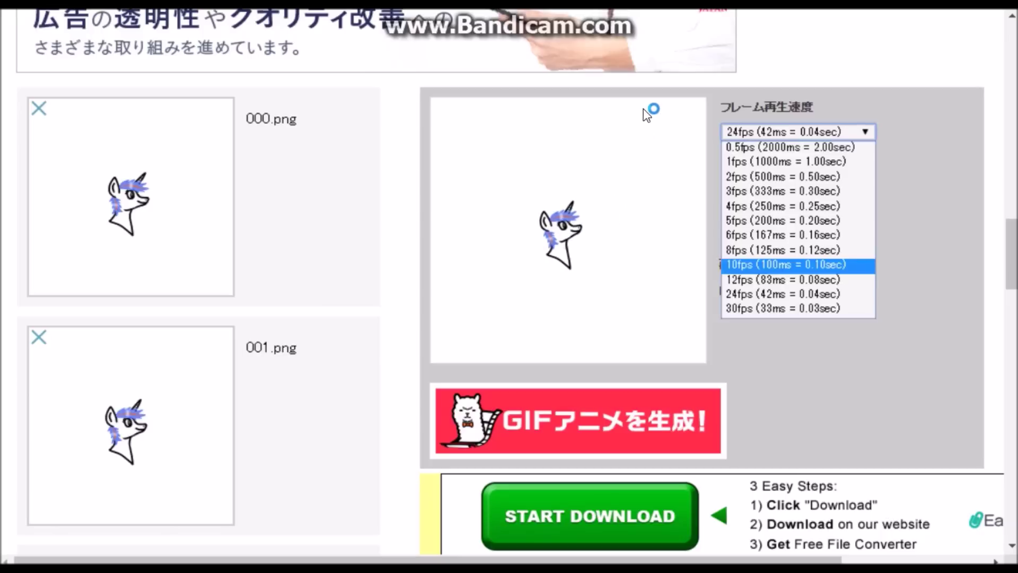
{"action": "key", "text": "Down"}
{"action": "key", "text": "Down"}
{"action": "key", "text": "Down"}
{"action": "key", "text": "Down"}
{"action": "key", "text": "Down"}
{"action": "key", "text": "Down"}
{"action": "key", "text": "Down"}
{"action": "key", "text": "Down"}
{"action": "key", "text": "Down"}
{"action": "key", "text": "Return"}
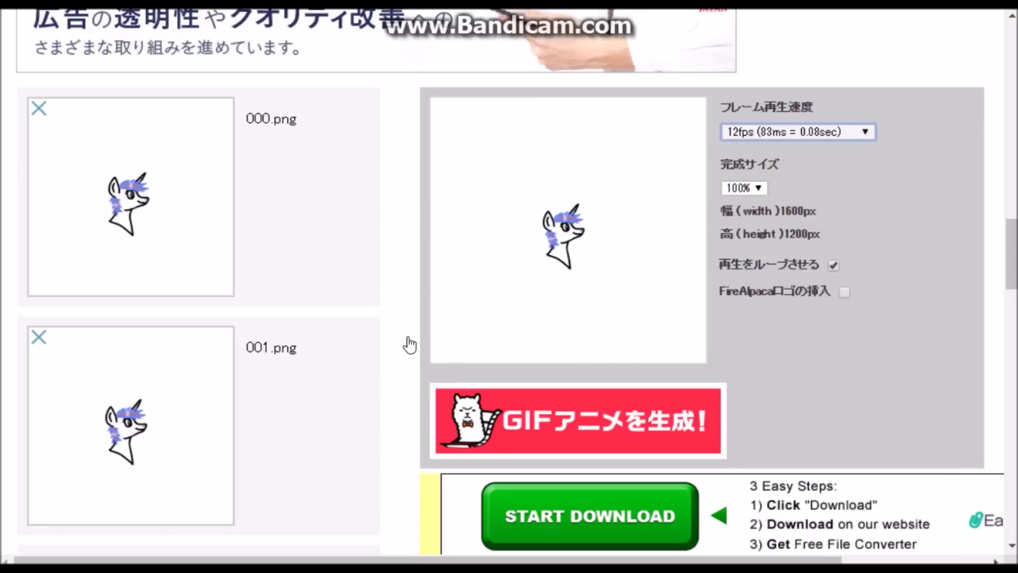
{"action": "left_click", "coordinate": [446, 337]}
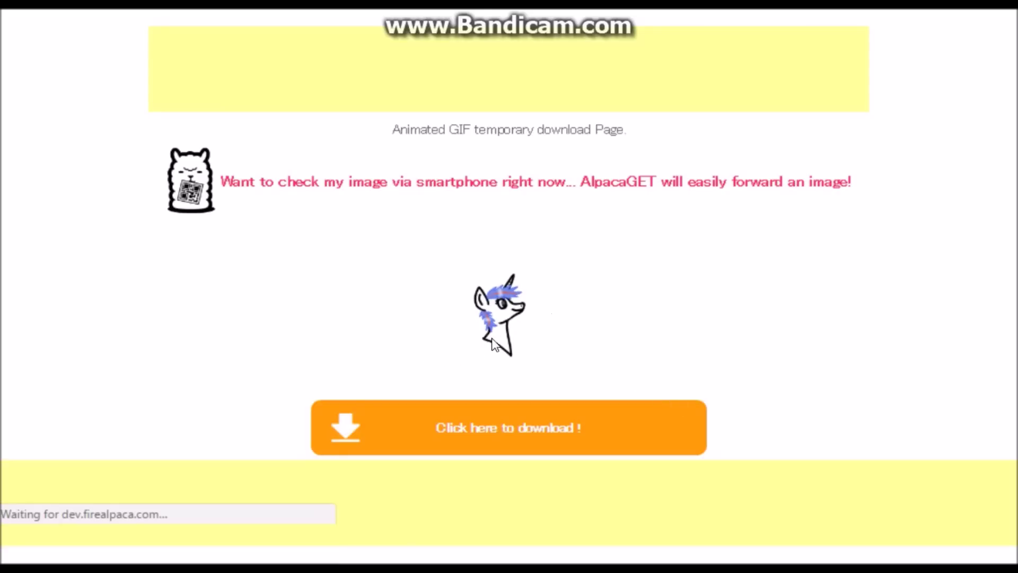
- Download the finished unicorn GIF, Rf2nLbkDUAjohXHs.gif, from the download page
{"action": "left_click", "coordinate": [332, 384]}
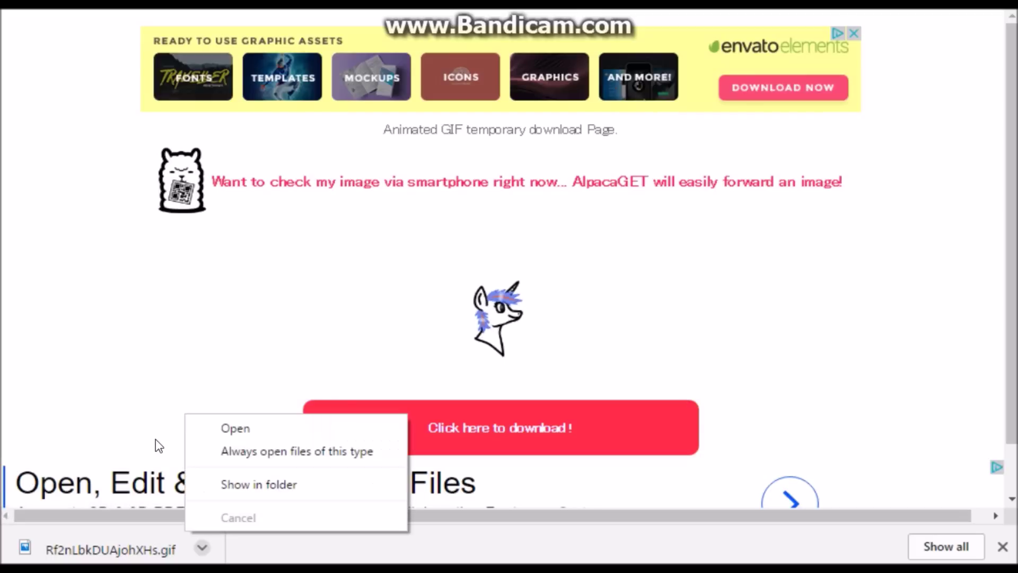
- Open the downloaded Rf2nLbkDUAjohXHs.gif from the download bar menu to view the nodding unicorn animation
{"action": "key", "text": "Down"}
{"action": "key", "text": "Down"}
{"action": "key", "text": "Return"}
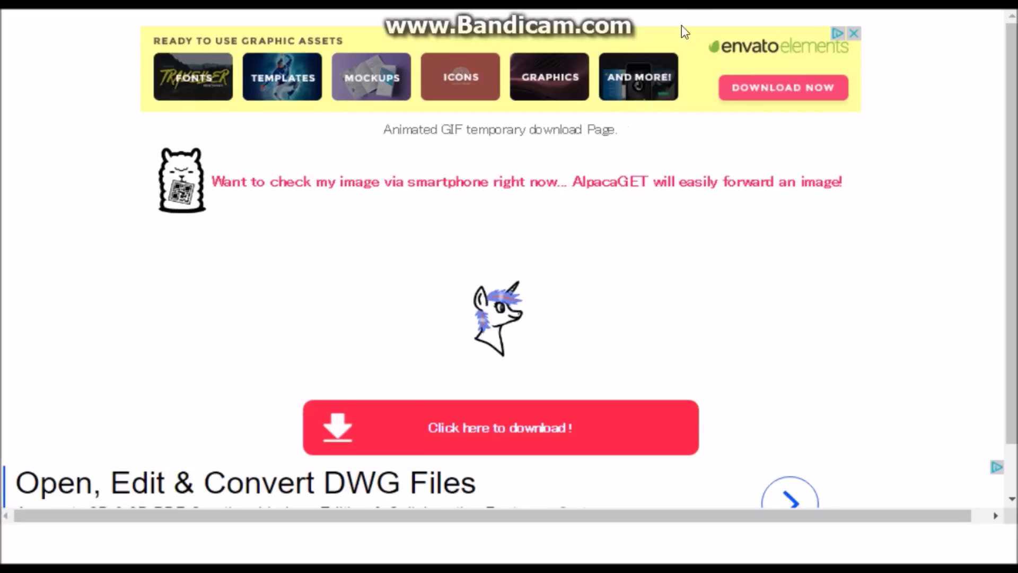